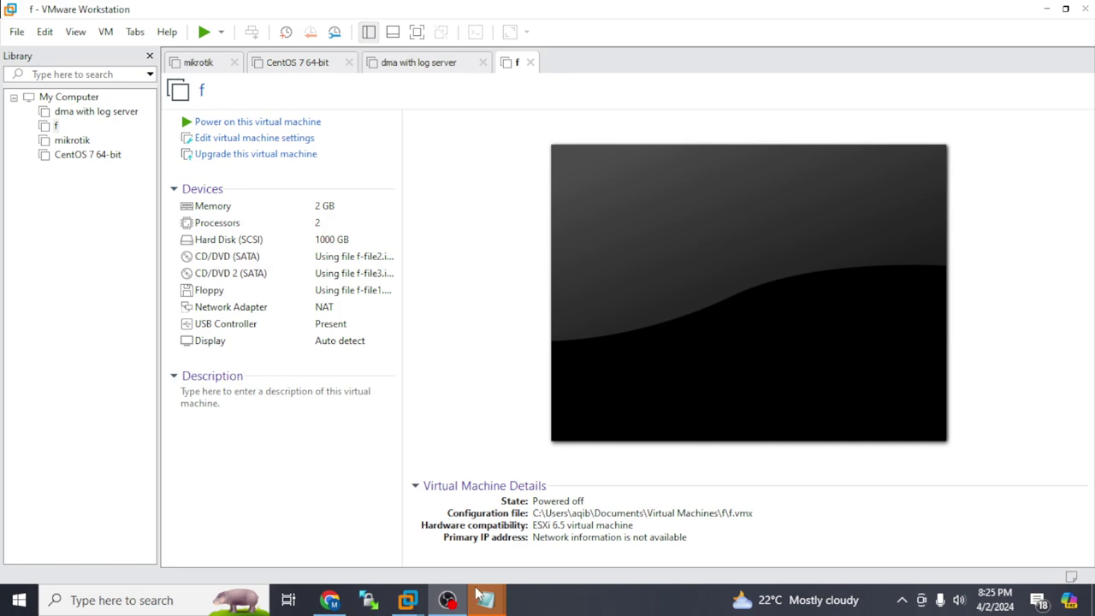
Show the mikrotik virtual machine and close the open views of CentOS 7 64-bit, dma with log server and f
mouse_move(409, 598)
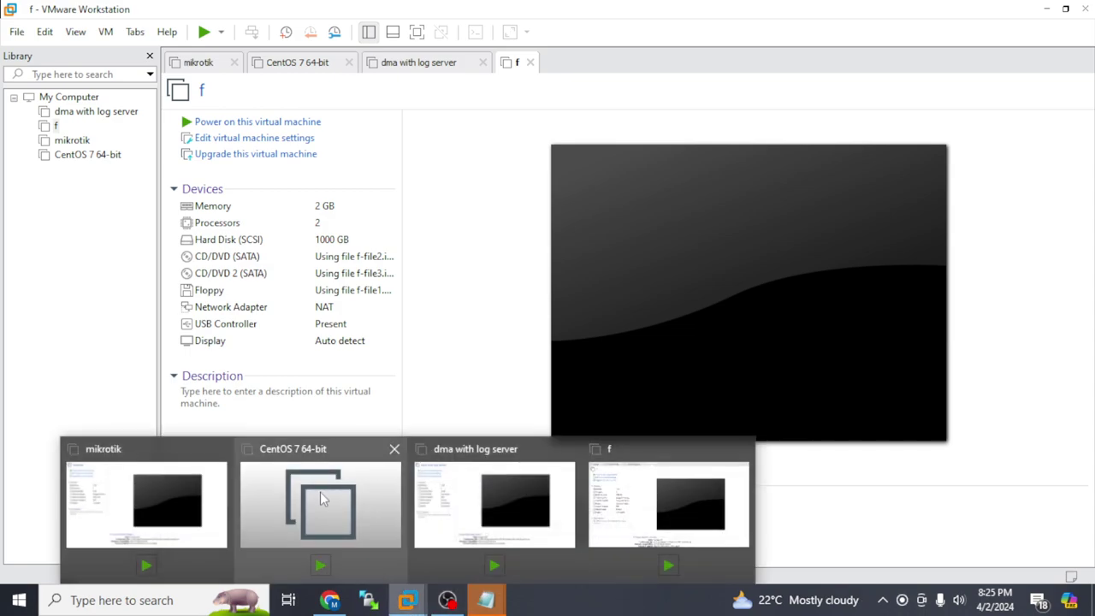
left_click(191, 485)
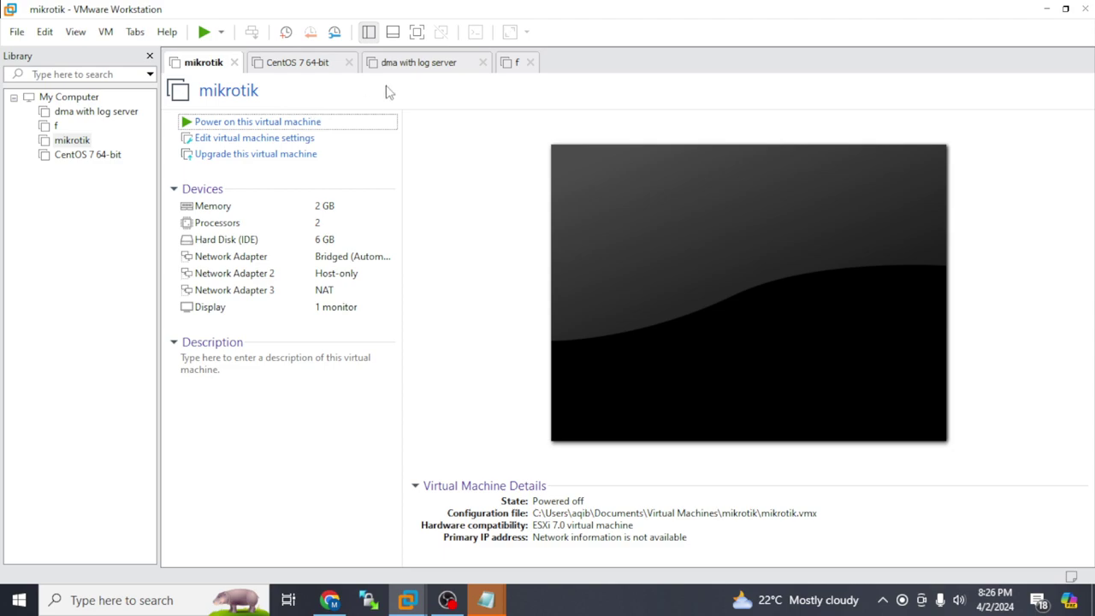
left_click(348, 63)
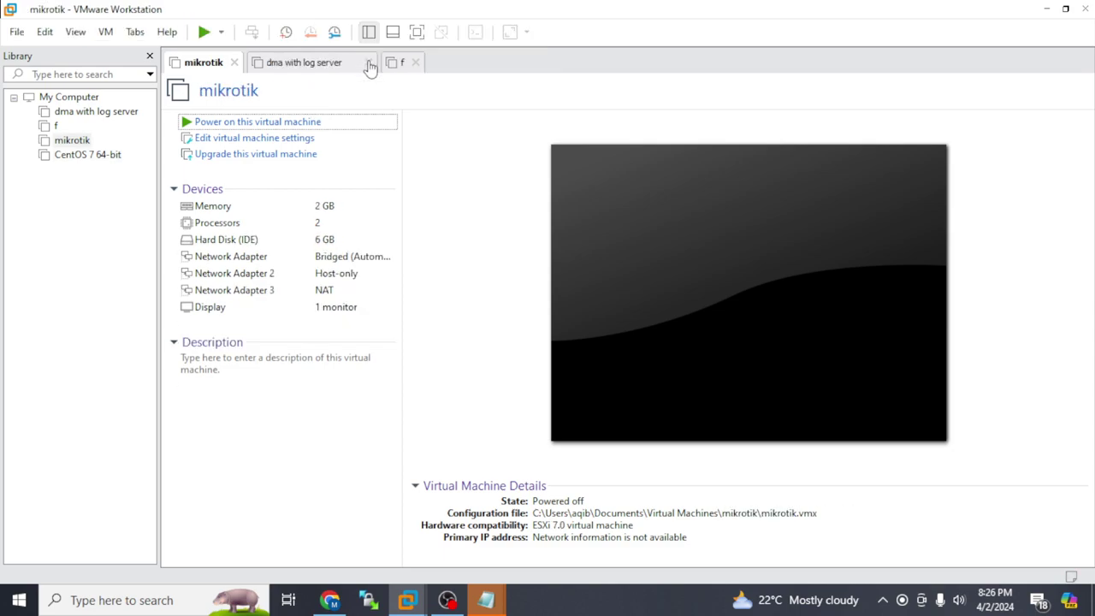
left_click(369, 63)
left_click(280, 63)
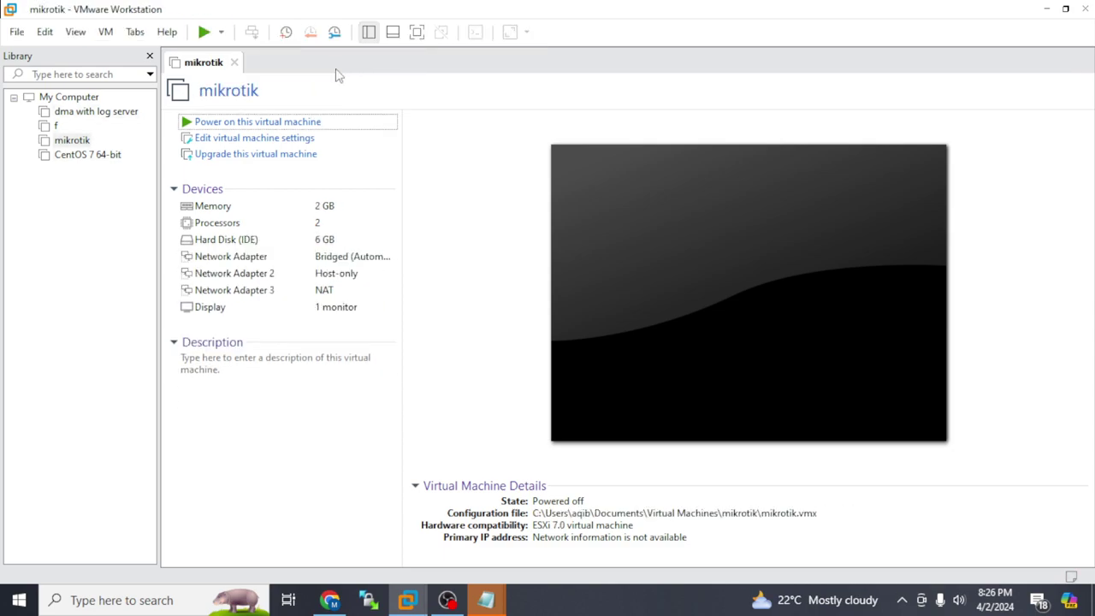
Minimize the VMware Workstation and browser windows, and close the aa cpanel note in Notepad without saving its changes
left_click(1046, 9)
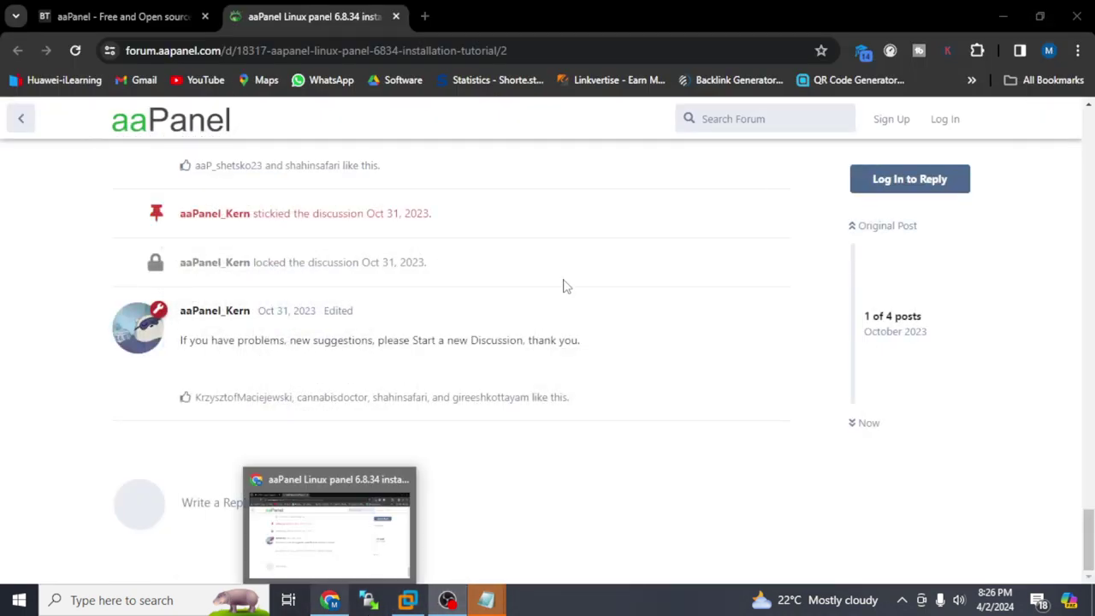
left_click(1007, 29)
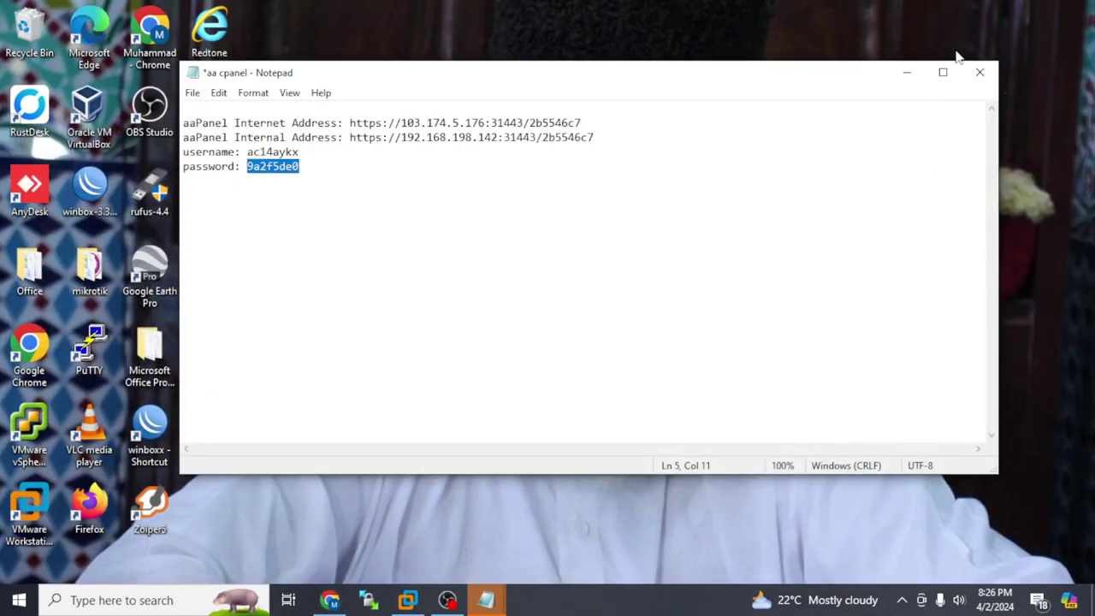
left_click(820, 157)
left_click(979, 72)
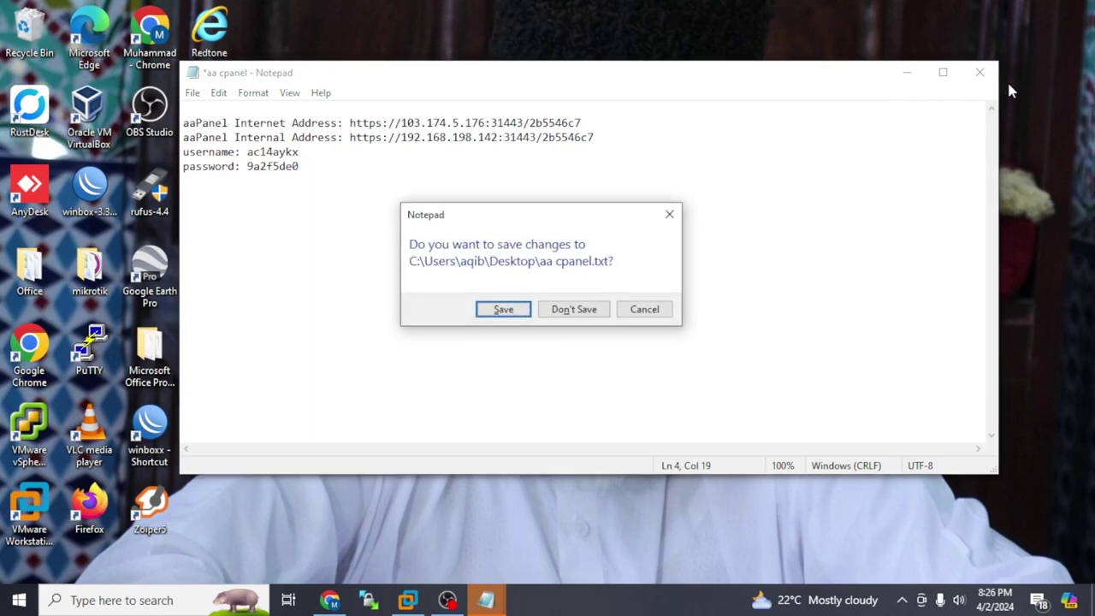
left_click(665, 215)
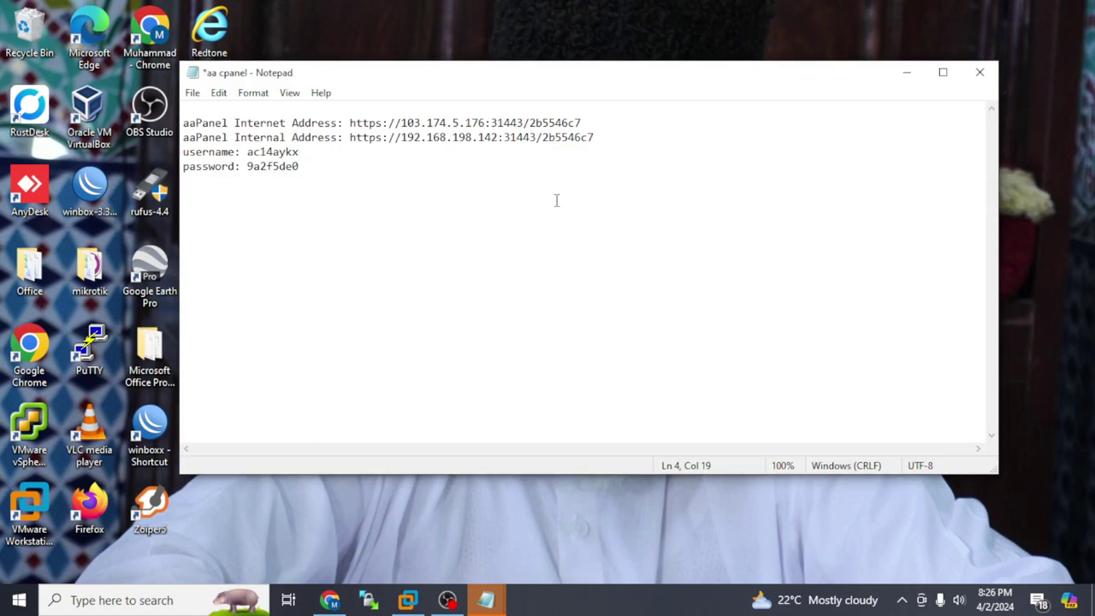
left_click(979, 72)
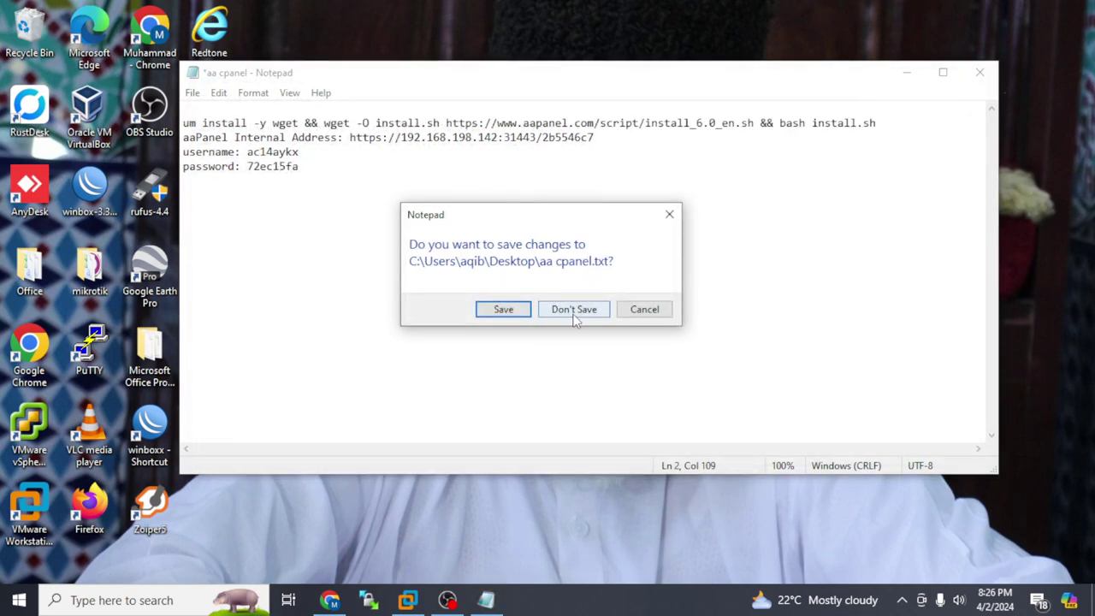
left_click(573, 310)
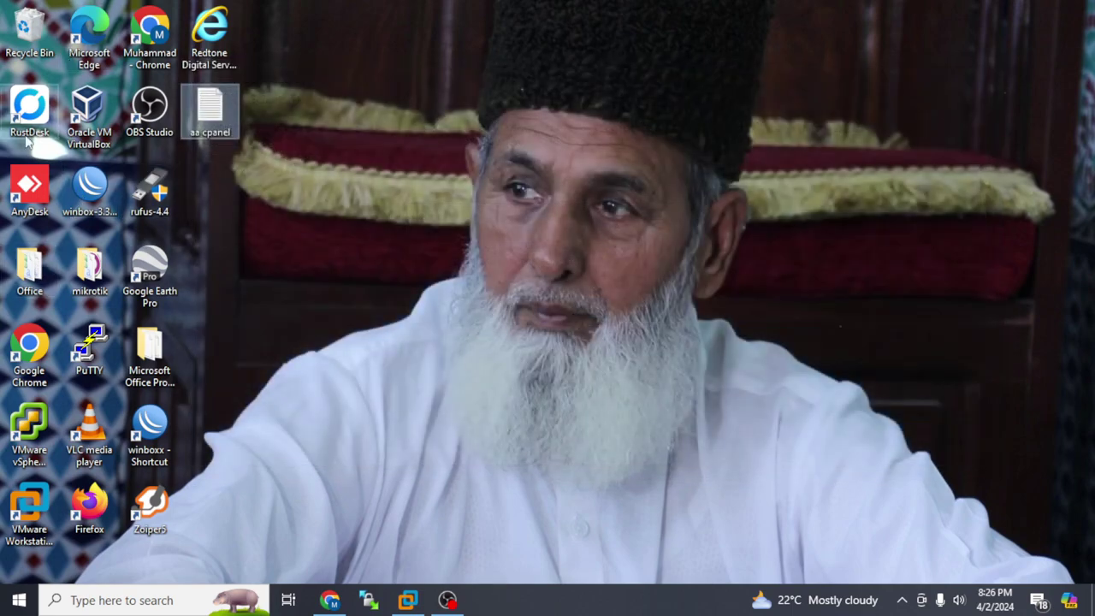
Browse in File Explorer to the dma radius OVA folder inside RTR working on Local Disk (F:)
double_click(33, 266)
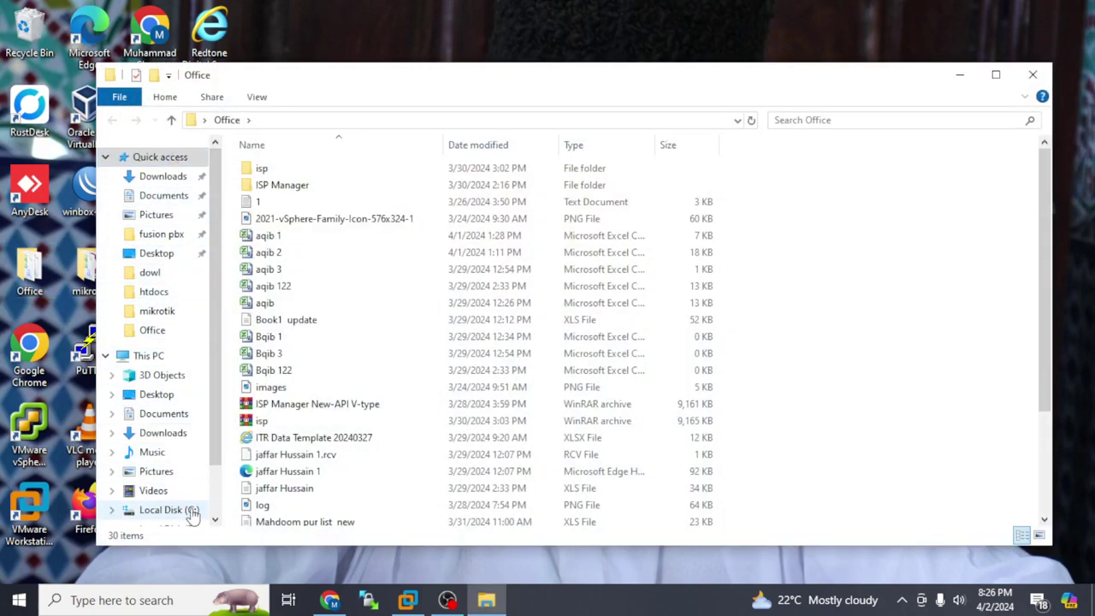
scroll(193, 513, "down", 2)
left_click(171, 477)
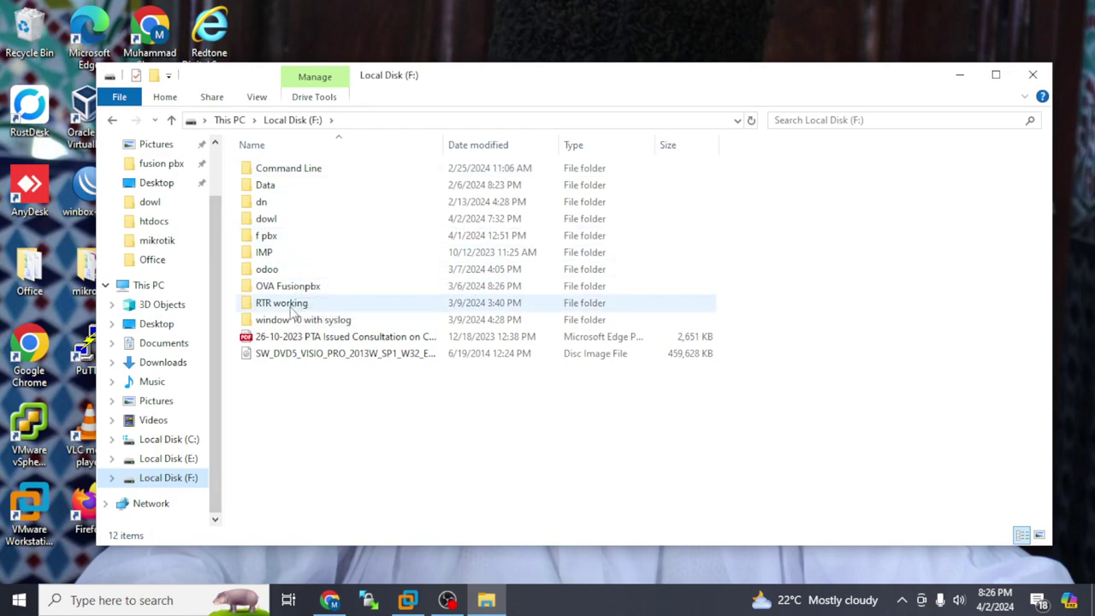
double_click(291, 306)
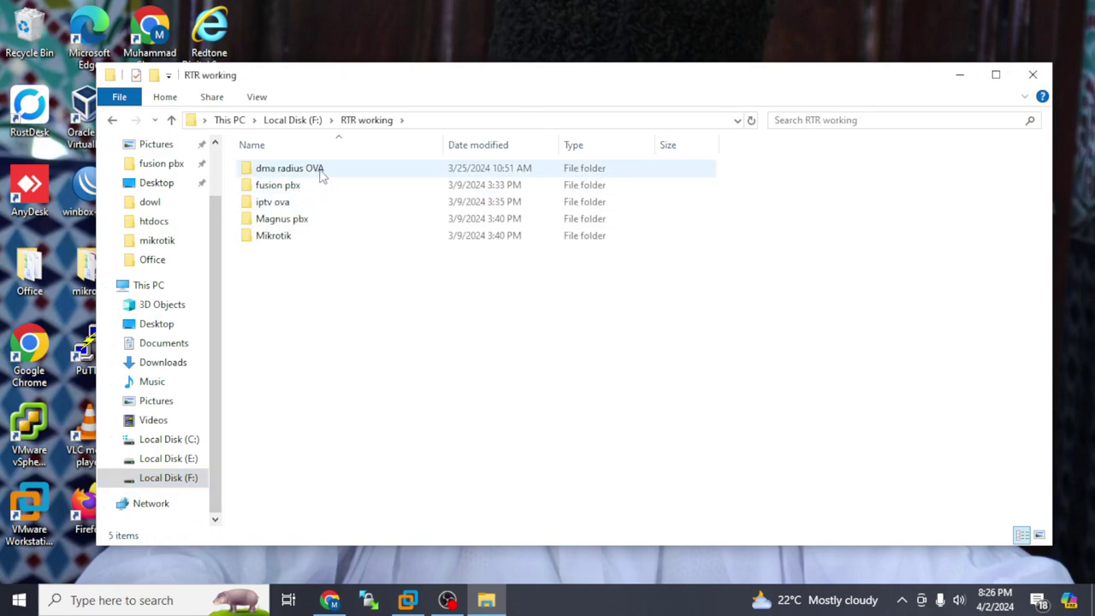
double_click(322, 174)
Open the CentOS 7 64-bit Open Virtualization file with VMware Workstation
left_click(299, 201)
double_click(306, 203)
right_click(301, 200)
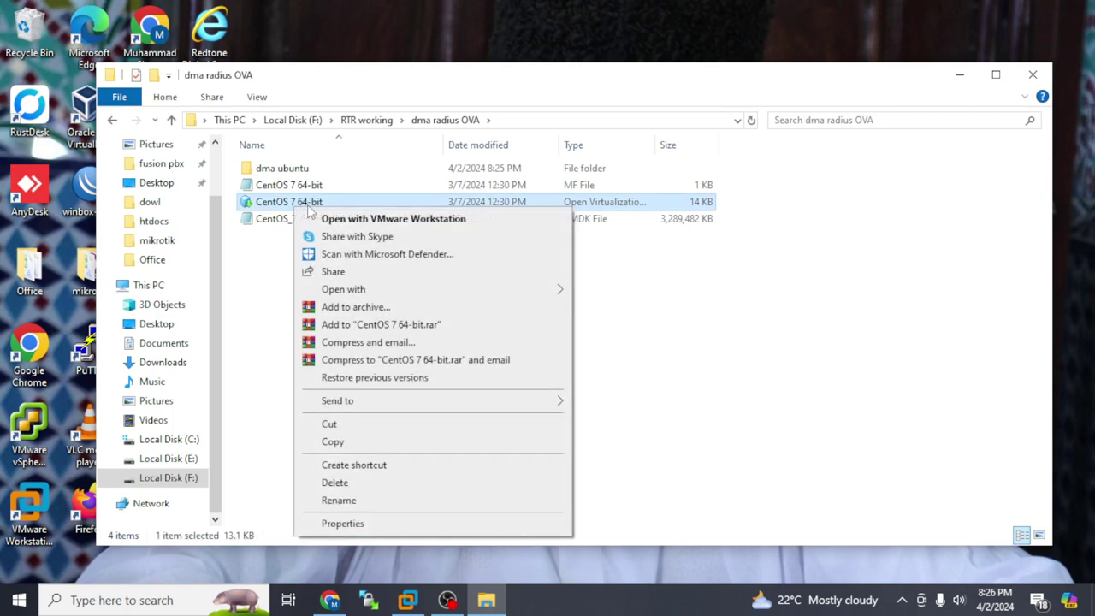
left_click(349, 216)
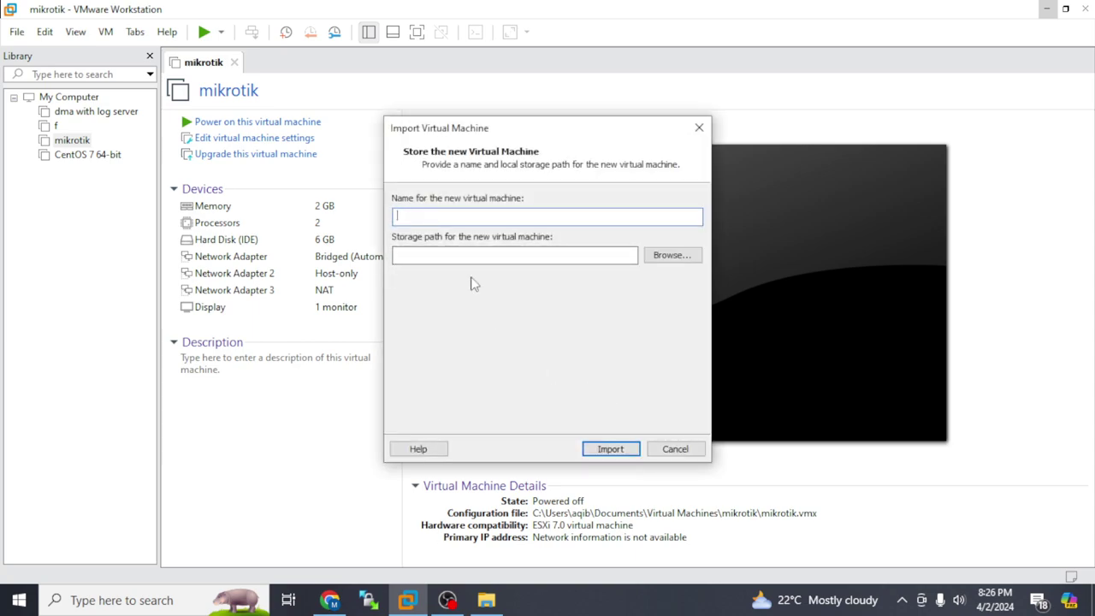
Name the new virtual machine "dma radius server" and start its import
type("dma")
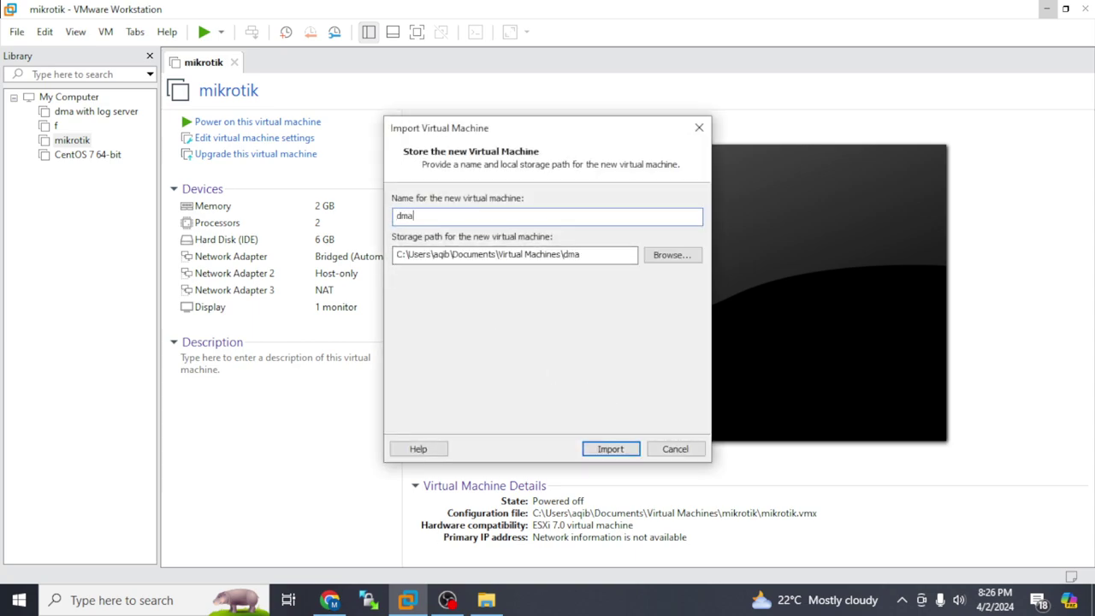
type(" radius server")
left_click(610, 448)
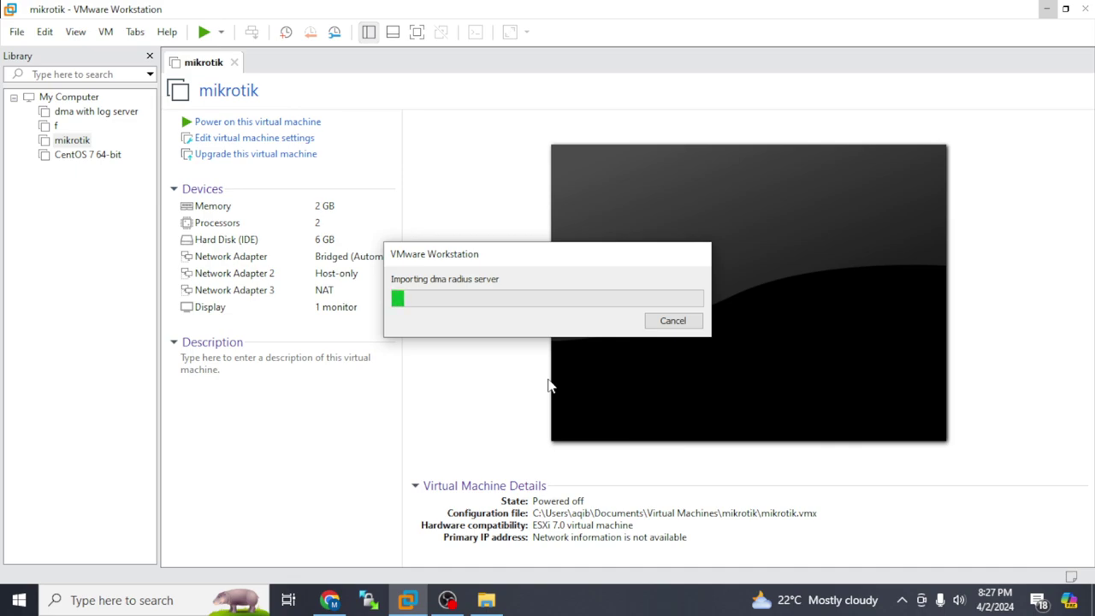
Remove the dma with log server virtual machine from the library
left_click(85, 114)
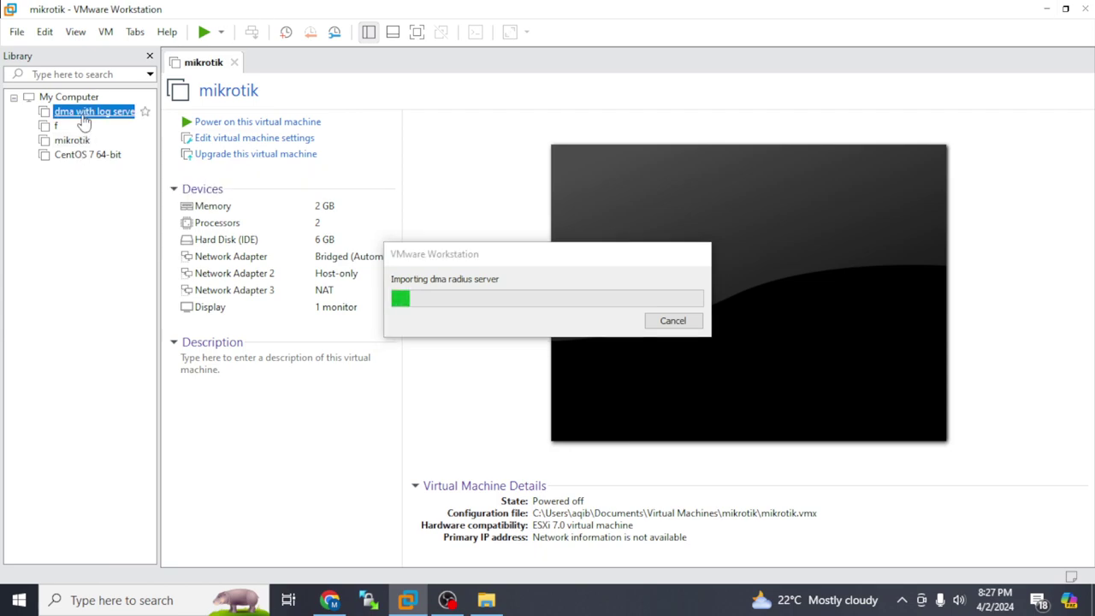
right_click(84, 119)
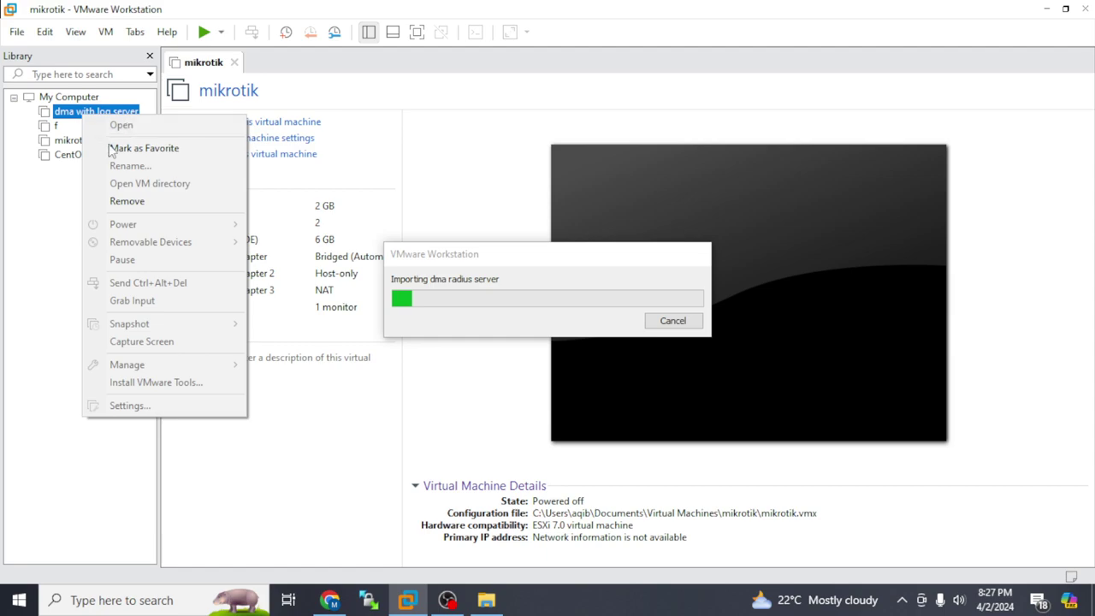
left_click(29, 184)
left_click(81, 114)
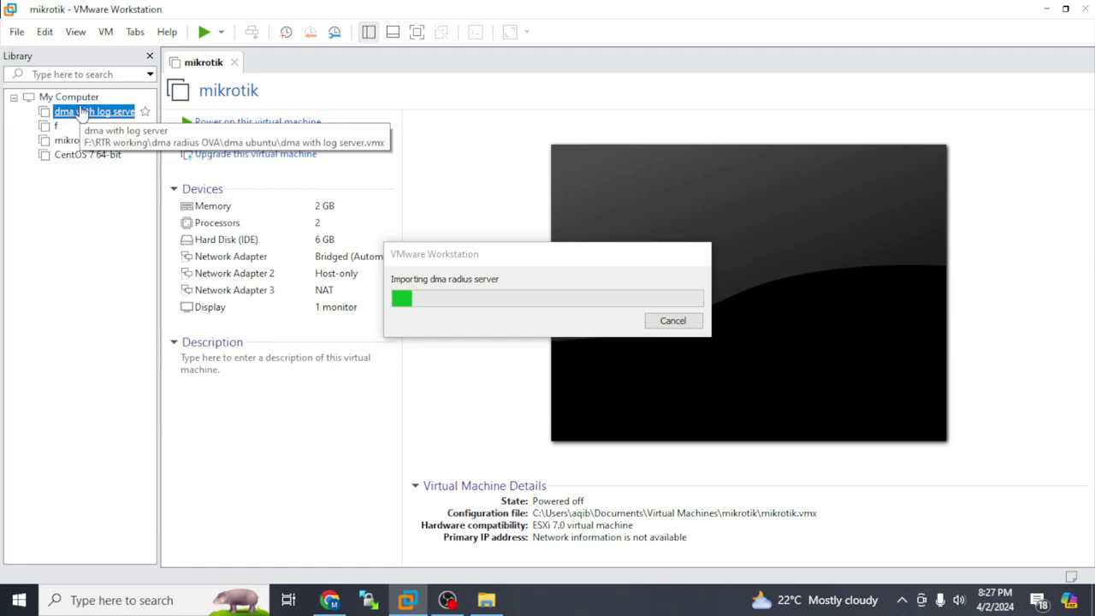
right_click(83, 114)
left_click(127, 193)
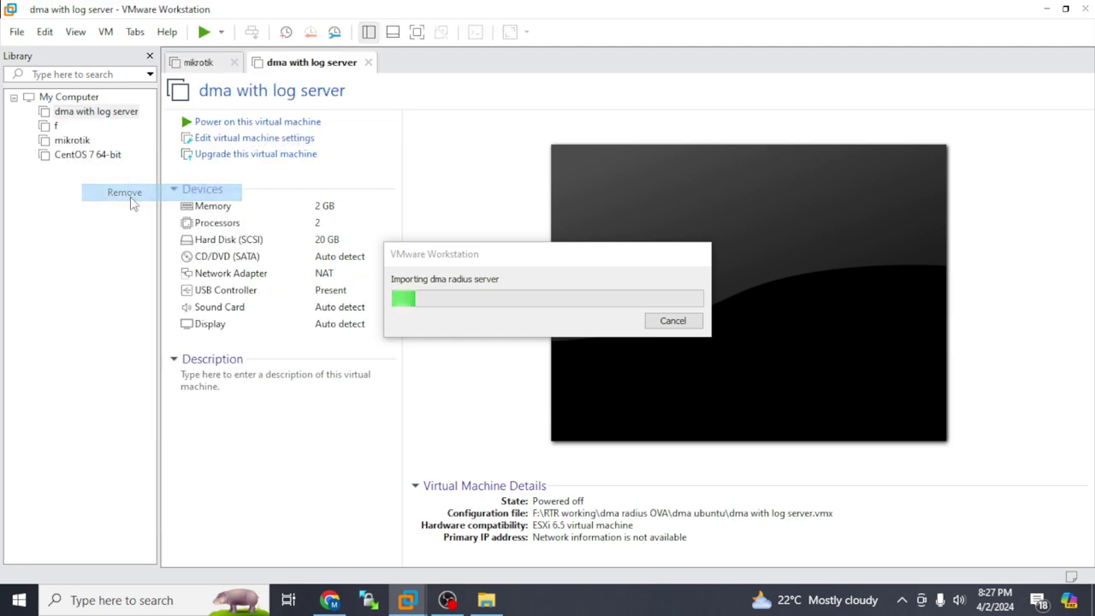
left_click(571, 322)
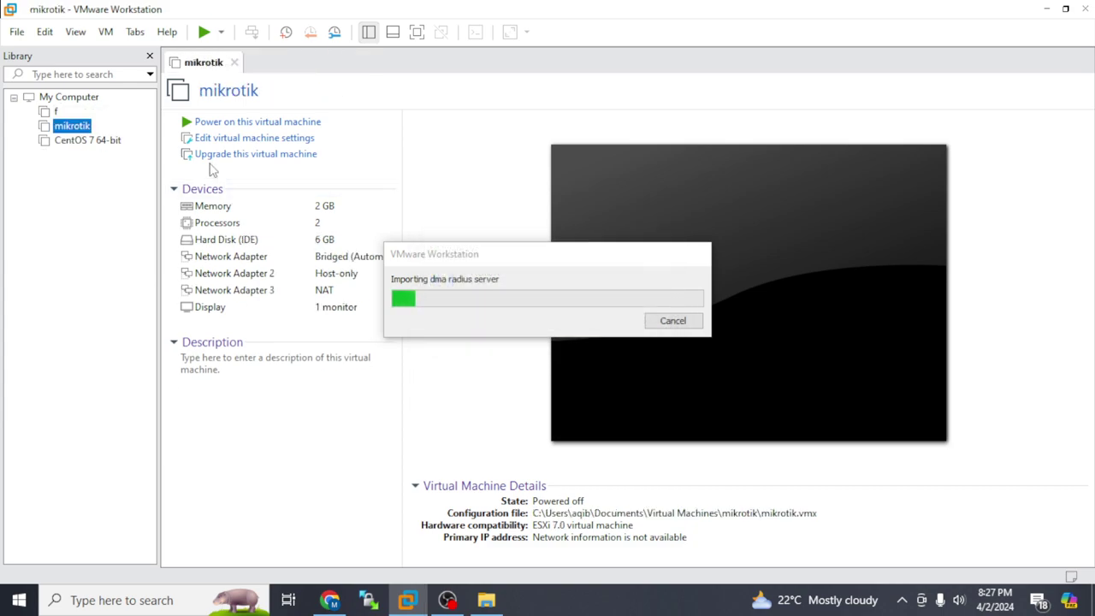
Remove the virtual machine f from the library
right_click(54, 115)
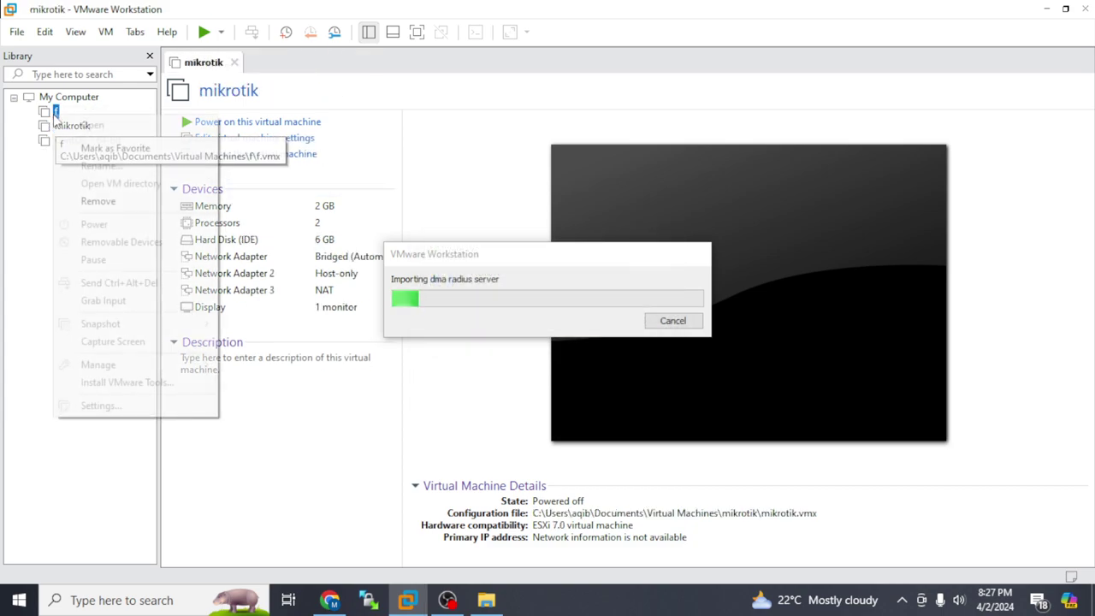
left_click(94, 205)
left_click(574, 323)
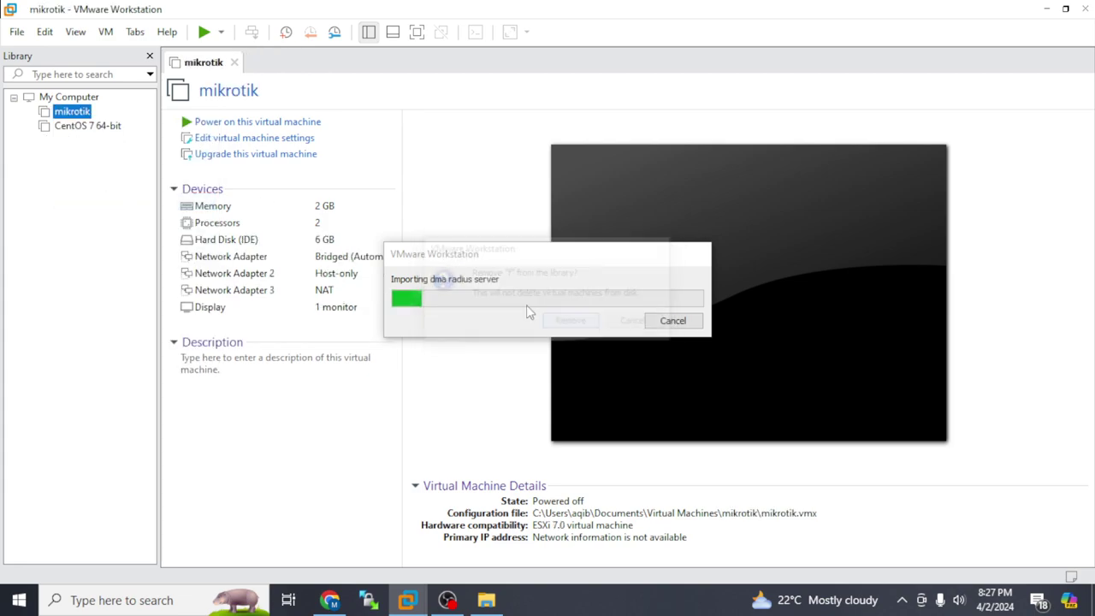
Remove the CentOS 7 64-bit virtual machine from the library
left_click(76, 130)
right_click(77, 133)
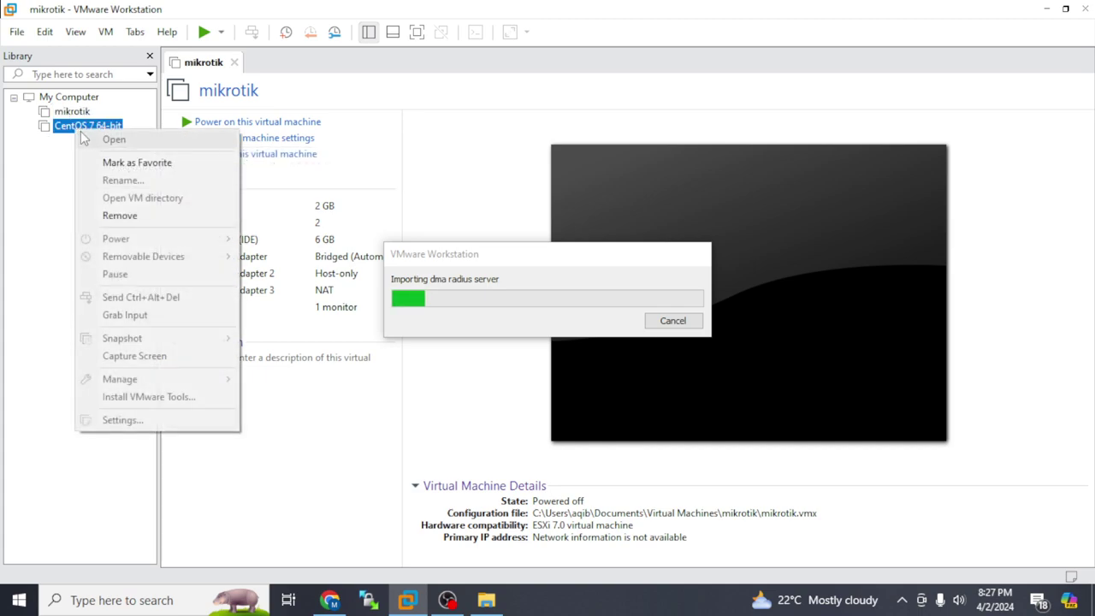
left_click(117, 219)
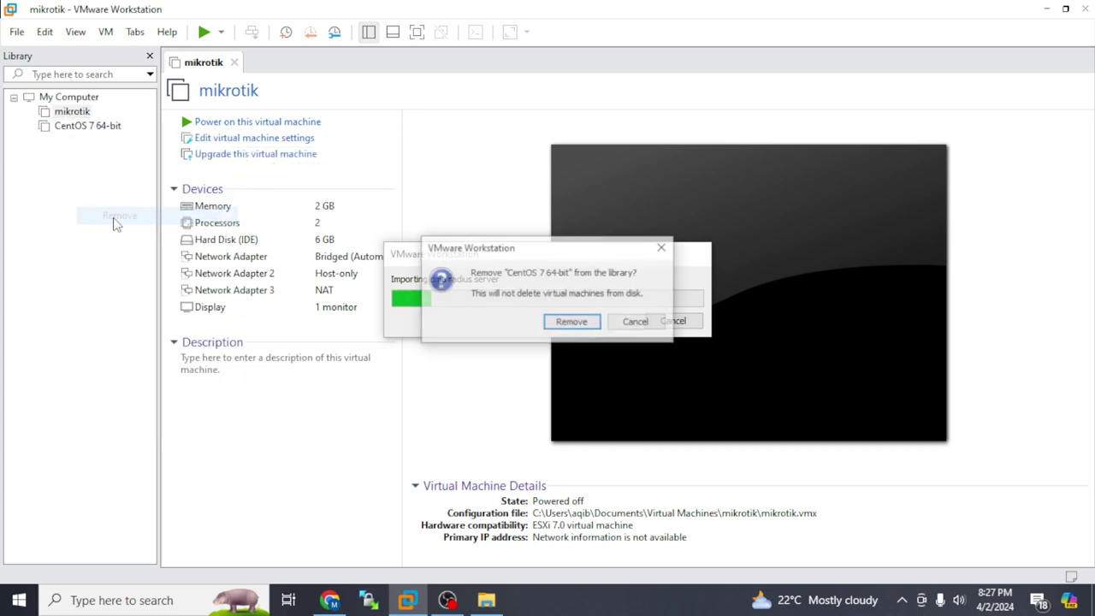
left_click(571, 323)
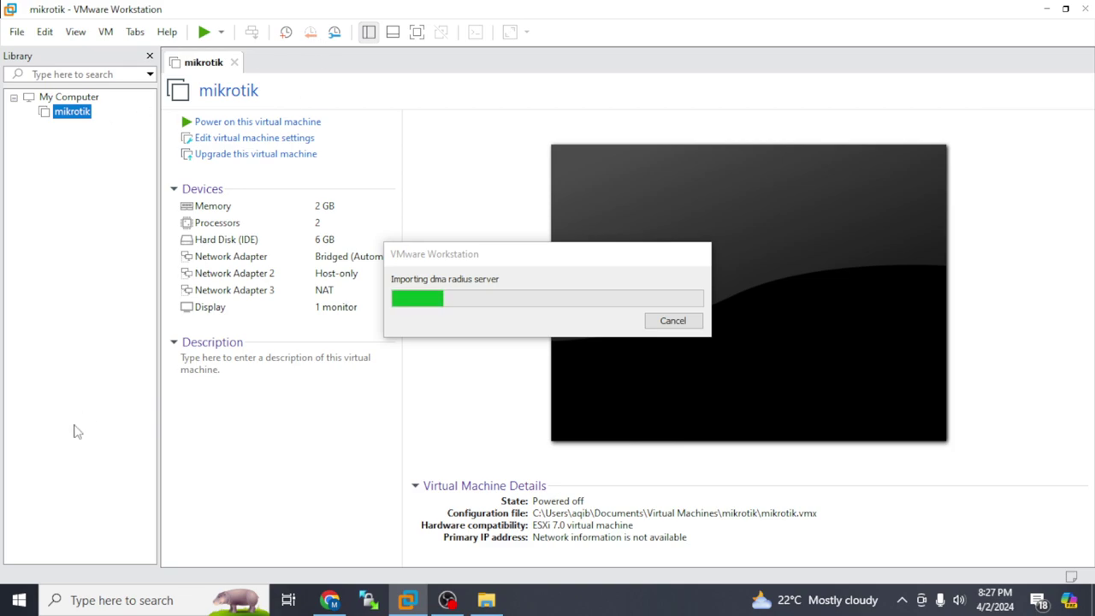
Switch to Chrome, open google.com in a new tab and search for "dma radius"
left_click(332, 598)
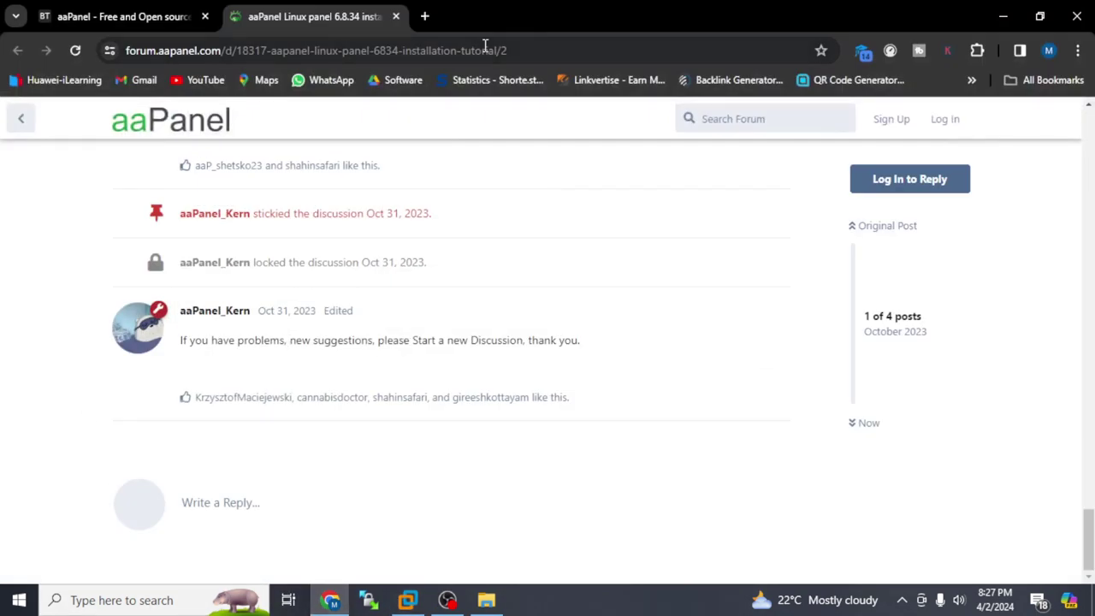
left_click(428, 18)
type("g")
key("Return")
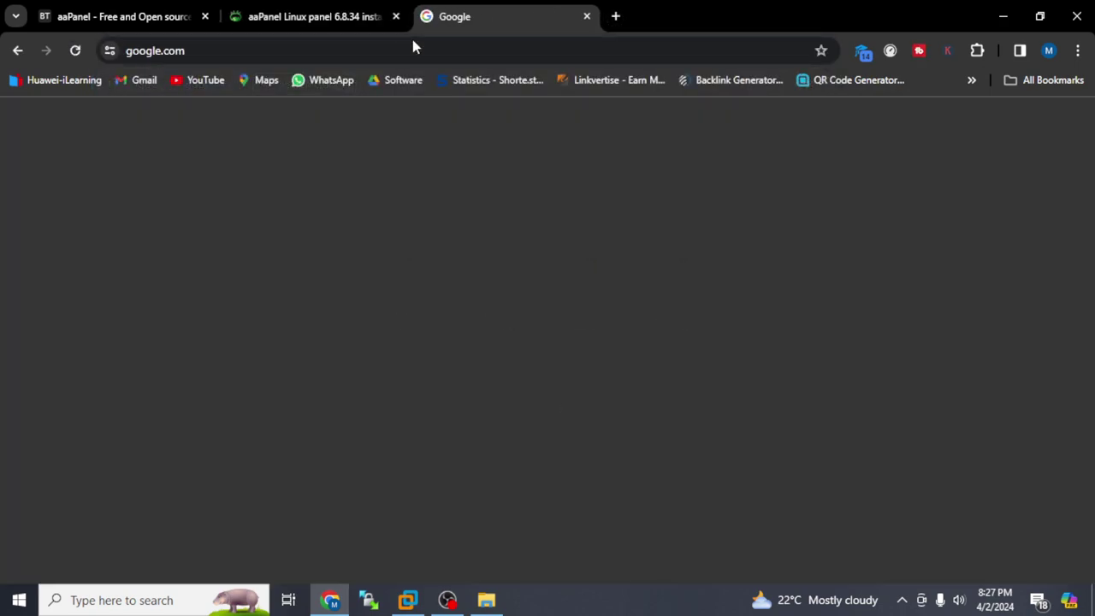
type("dma")
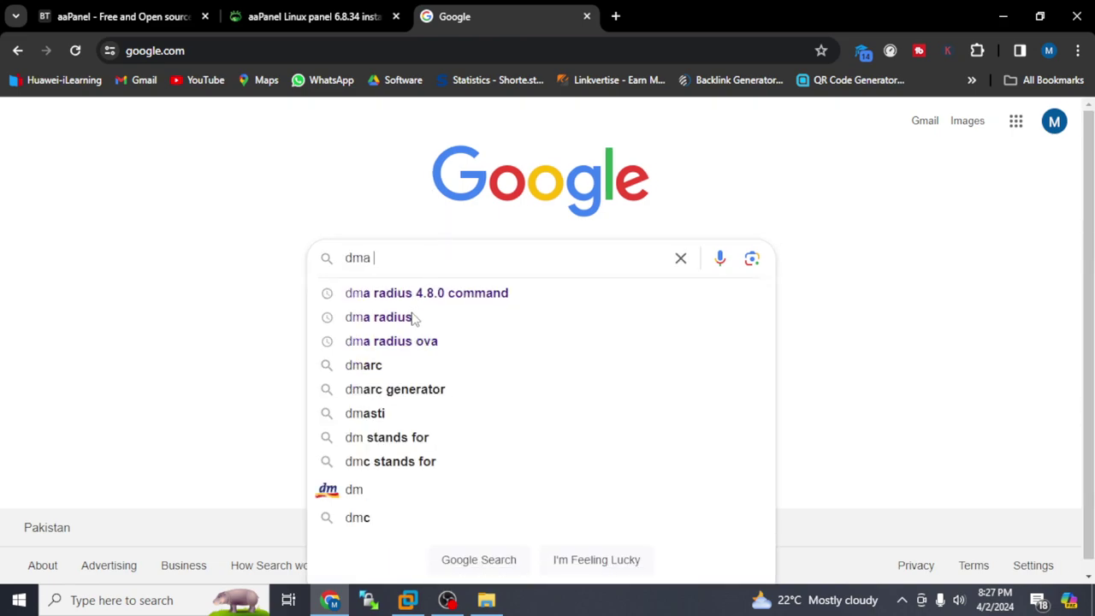
key("Escape")
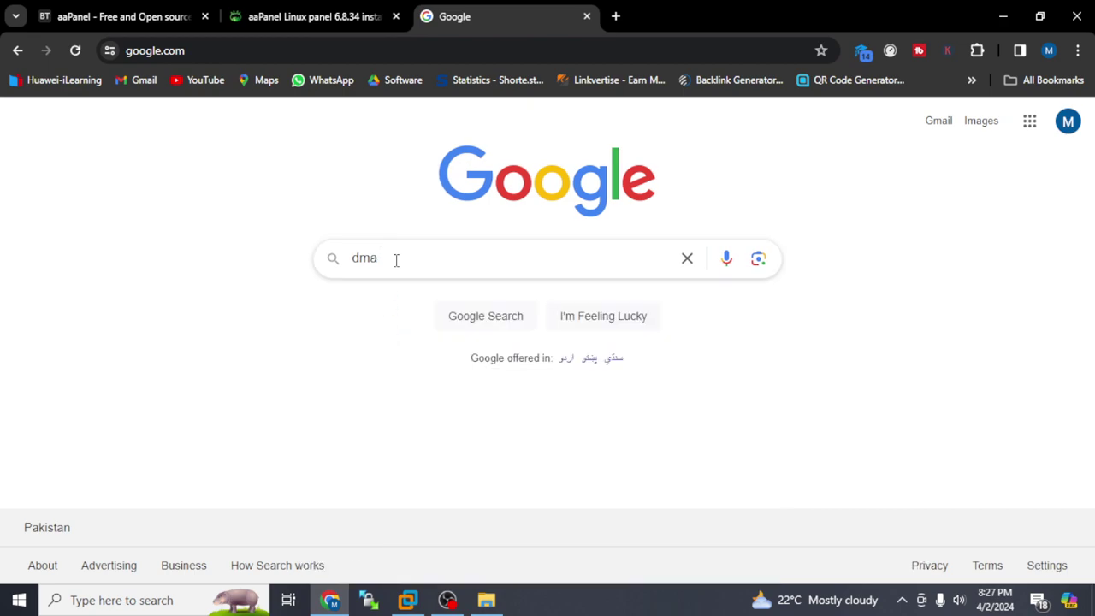
left_click(392, 258)
left_click(377, 316)
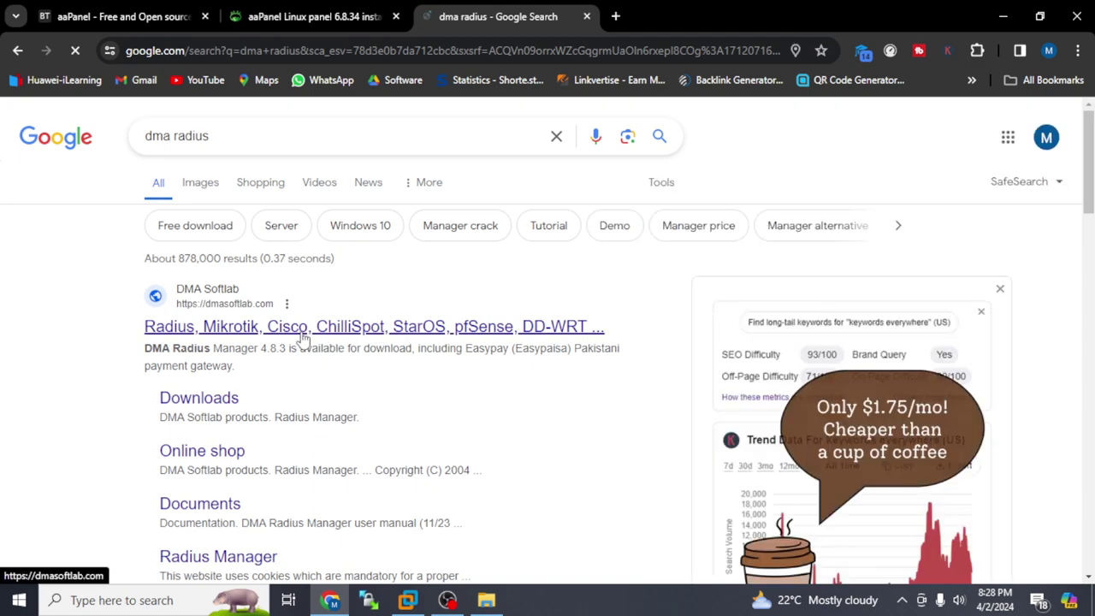
Open the DMA Softlab website from the results and read the DMA Radius Manager key features on its home page
left_click(301, 337)
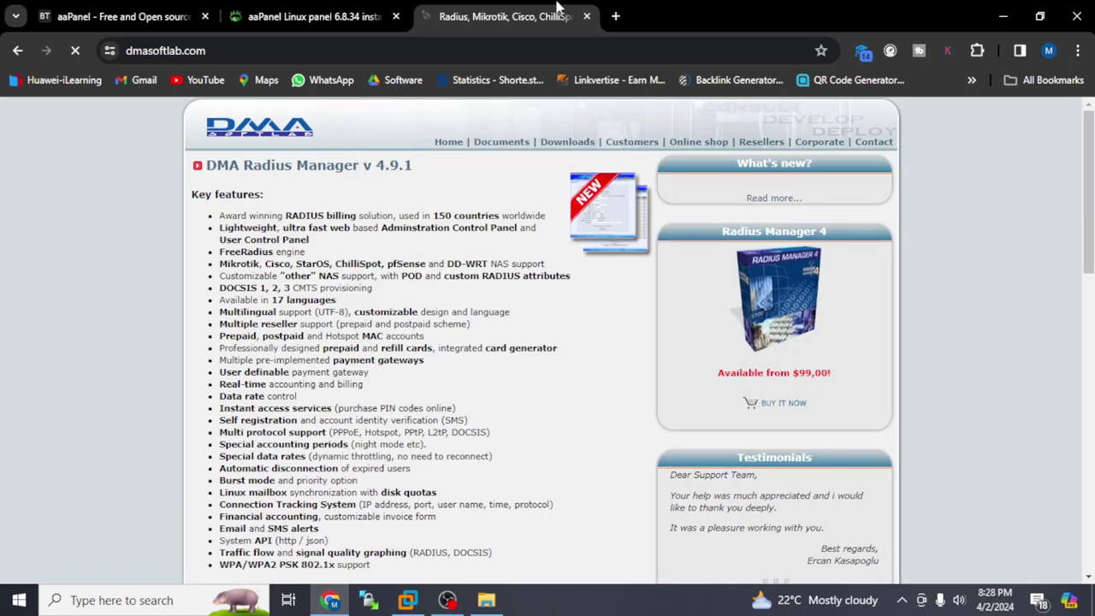
left_click(468, 145)
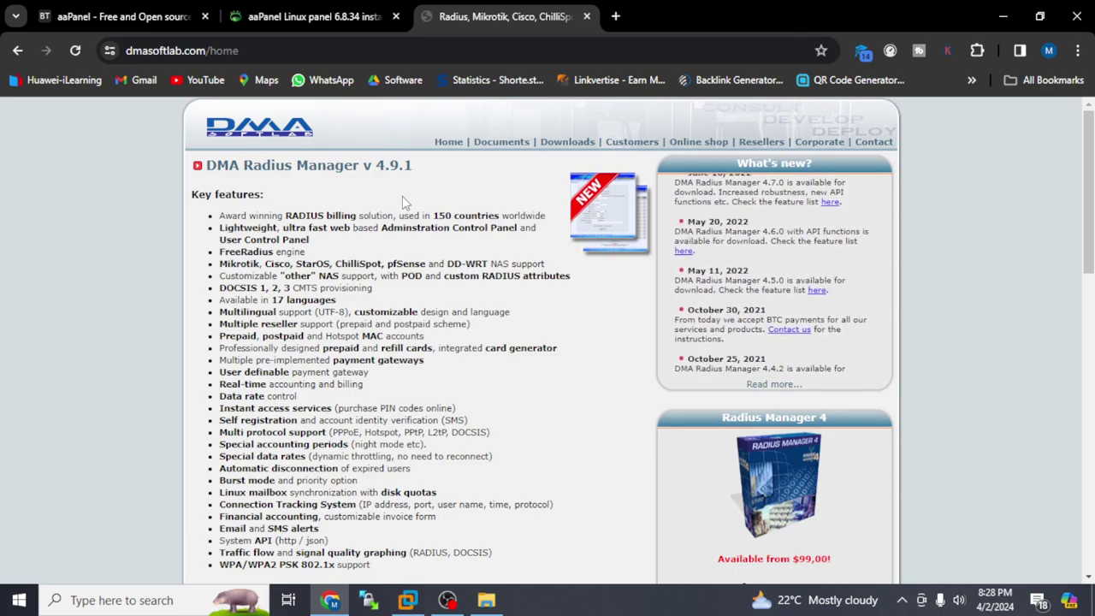
scroll(402, 196, "down", 1)
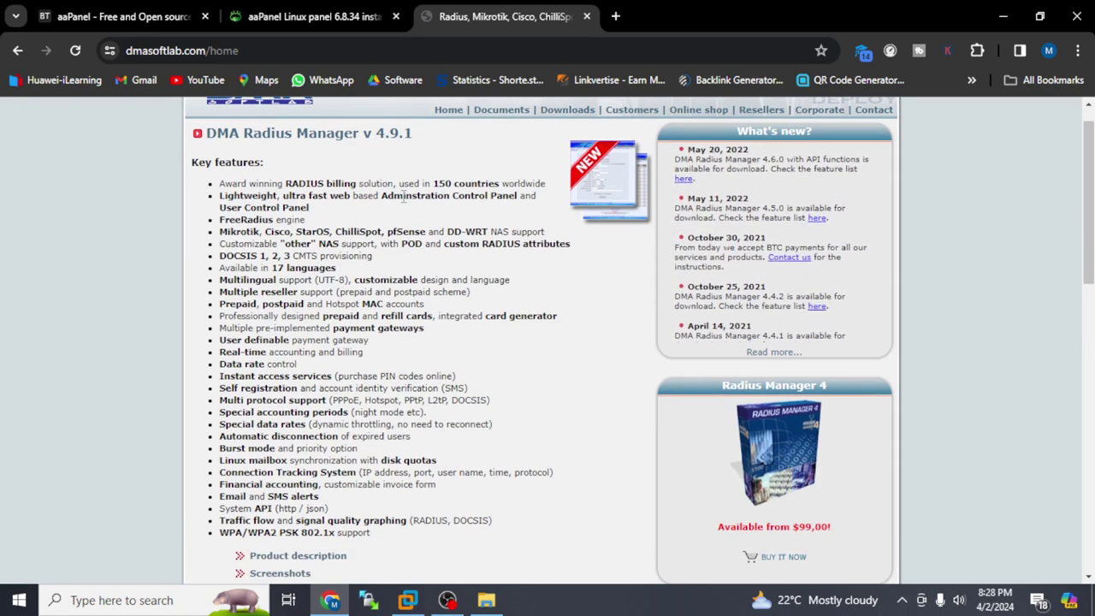
Look through the remaining features, software benefits, awards and partners on the DMA Radius Manager home page
scroll(402, 196, "down", 3)
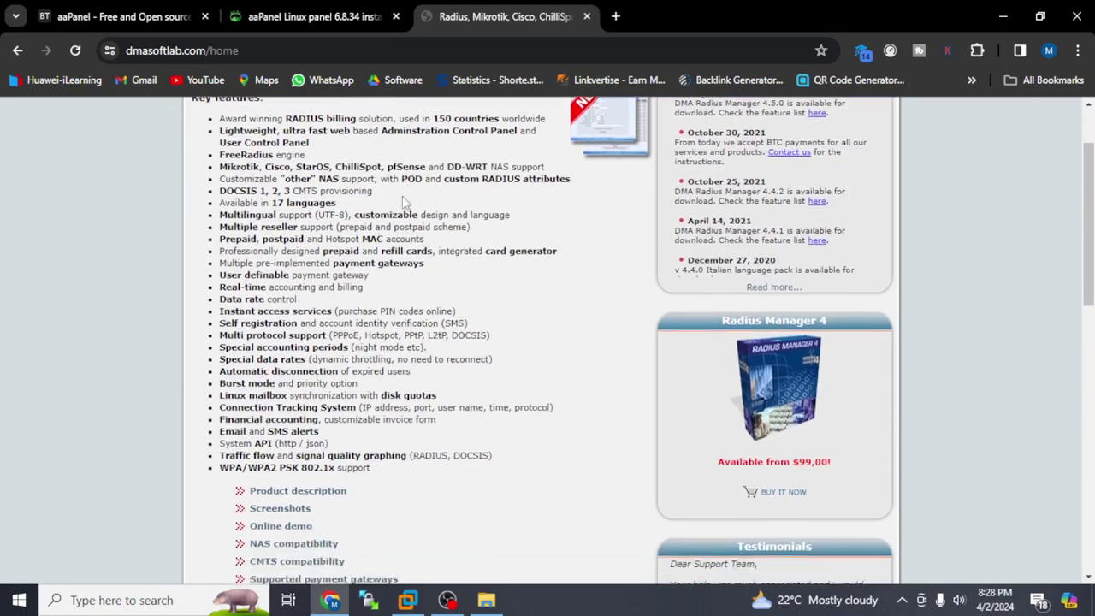
scroll(405, 202, "down", 3)
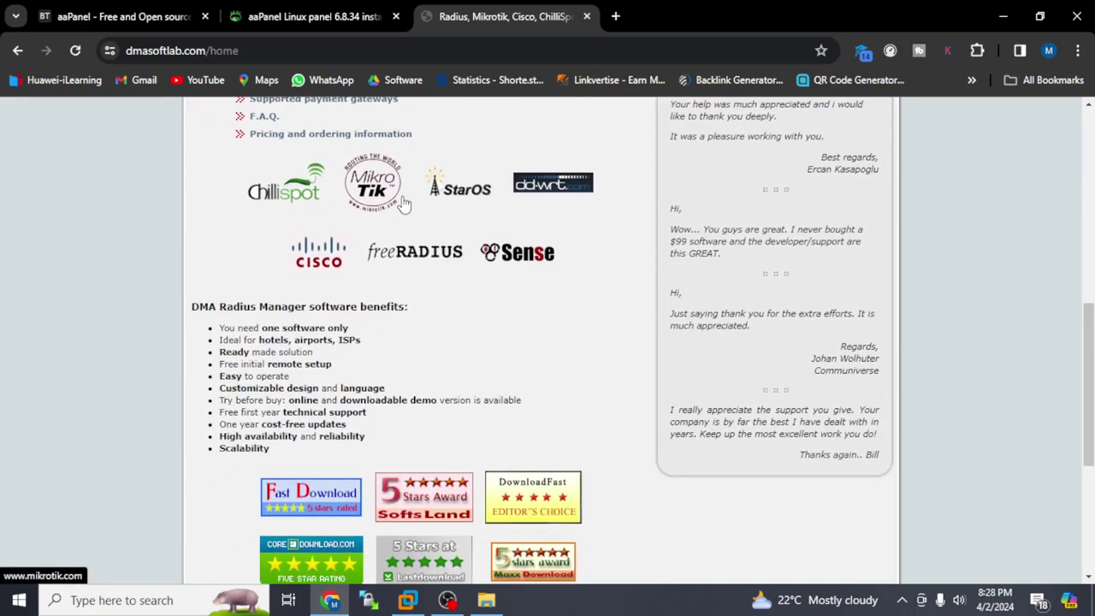
scroll(405, 202, "down", 3)
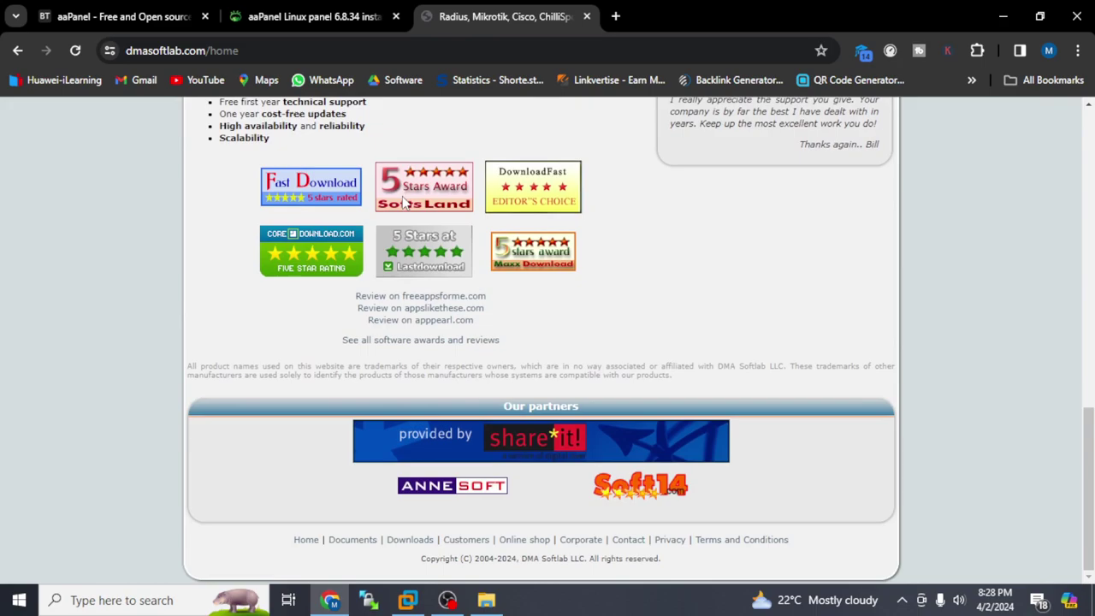
scroll(404, 200, "up", 10)
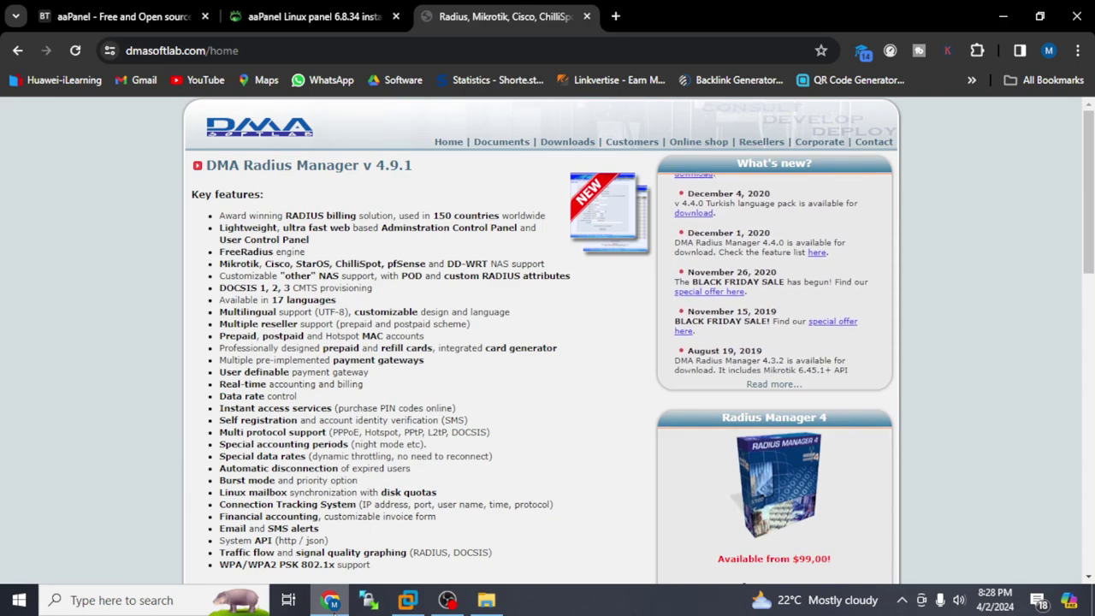
Minimise Chrome and VMware Workstation, and close the File Explorer window showing the dma radius OVA folder
left_click(330, 601)
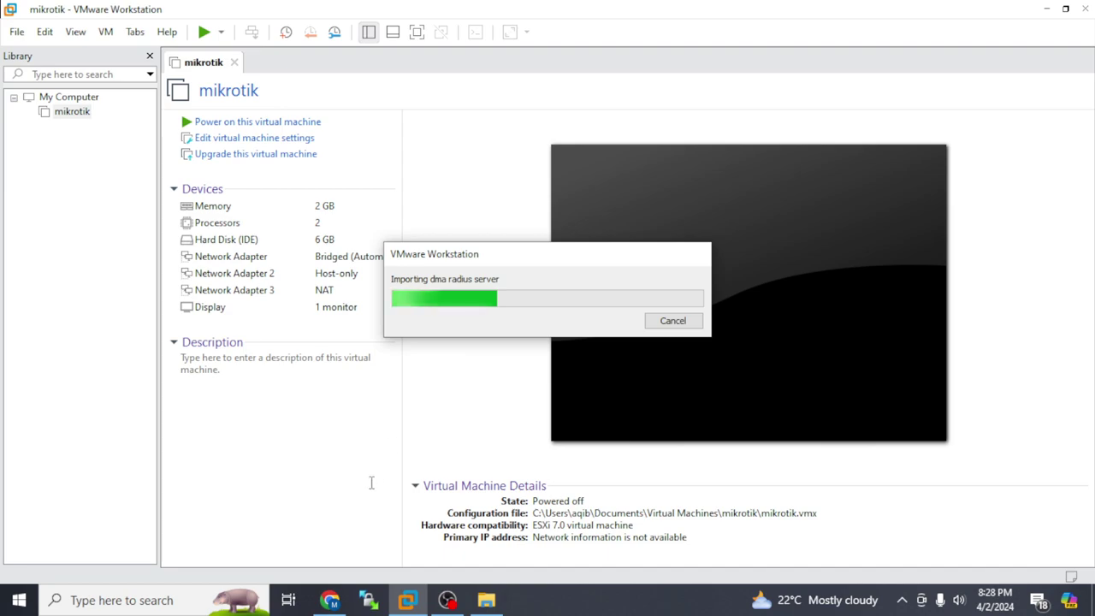
left_click(408, 601)
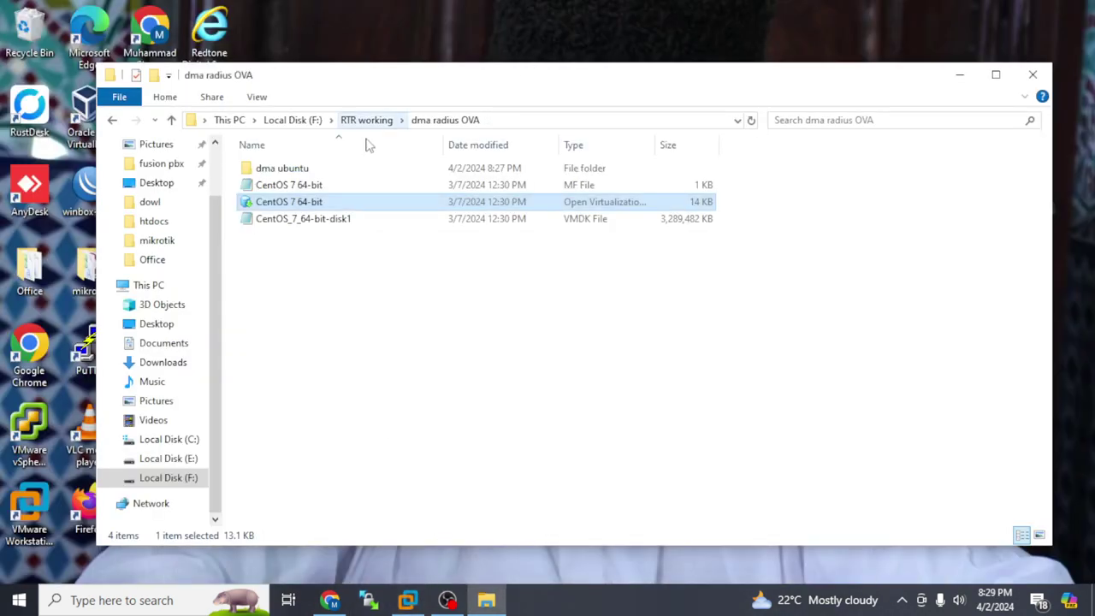
left_click(302, 173)
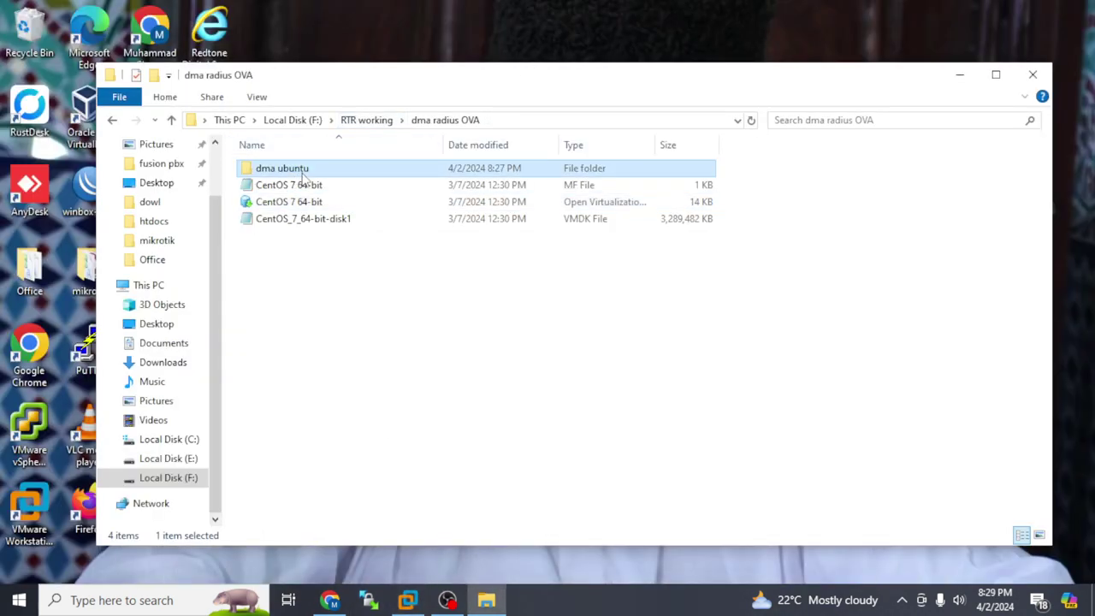
left_click(171, 120)
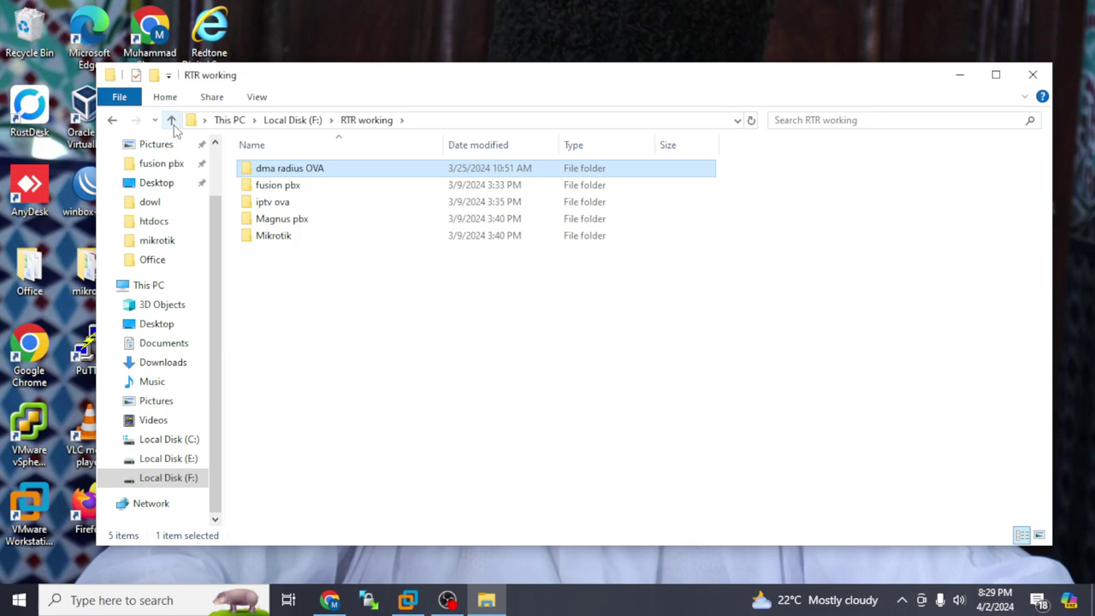
left_click(1033, 78)
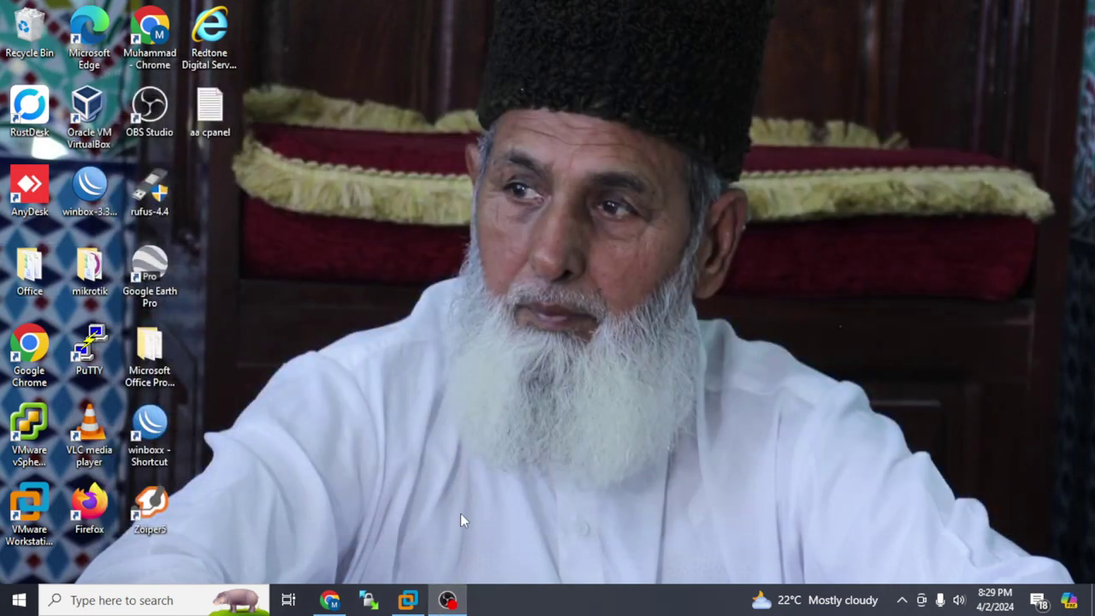
Switch to VMware Workstation and power on the mikrotik virtual machine, moving the import progress dialog off its console
left_click(407, 600)
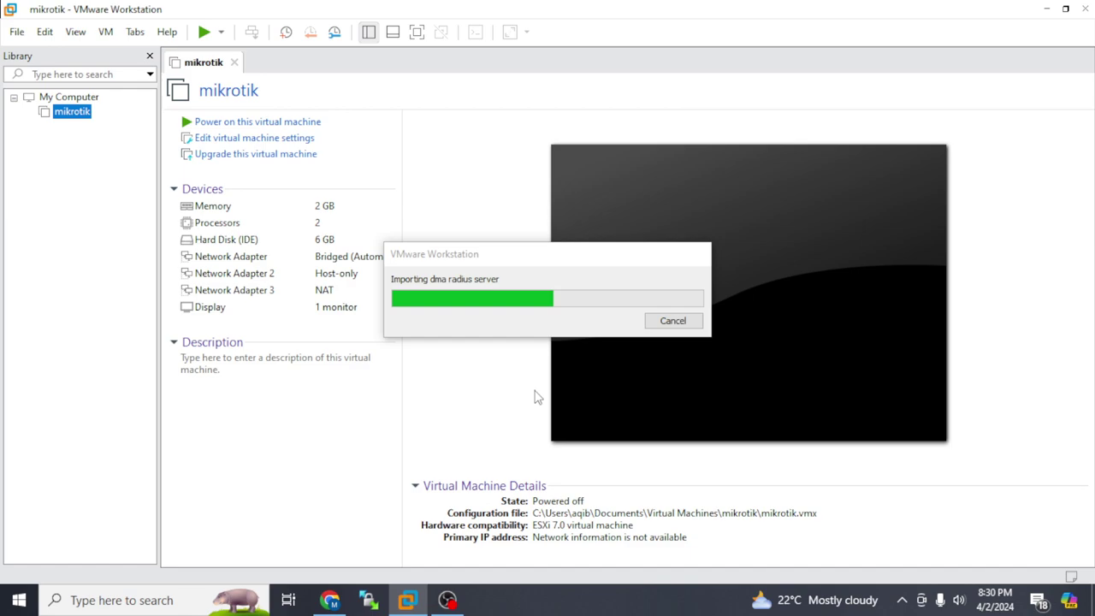
left_click(228, 123)
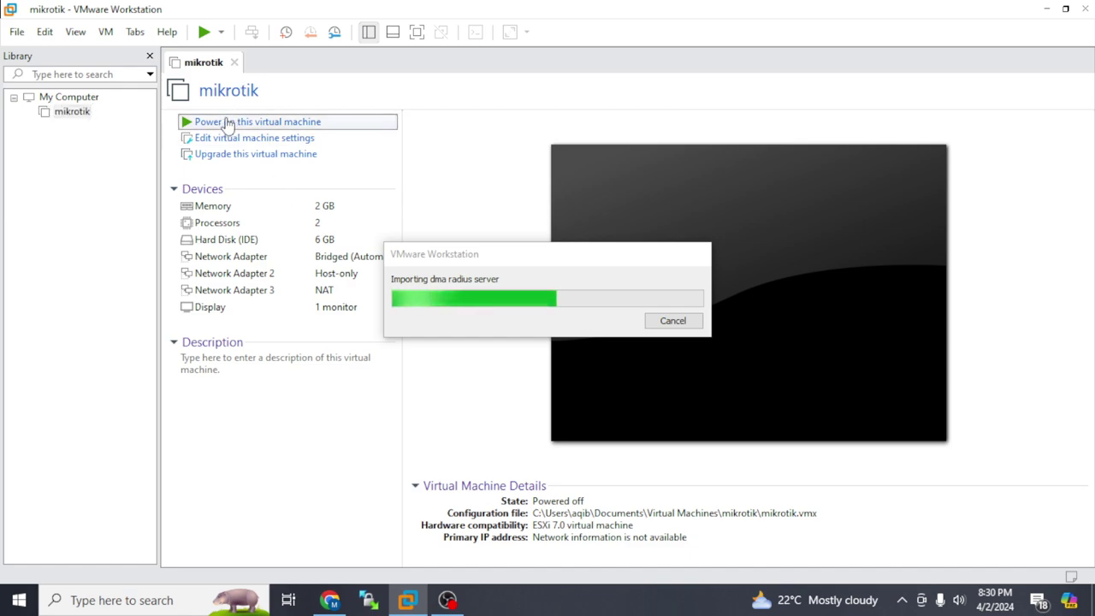
left_click(272, 127)
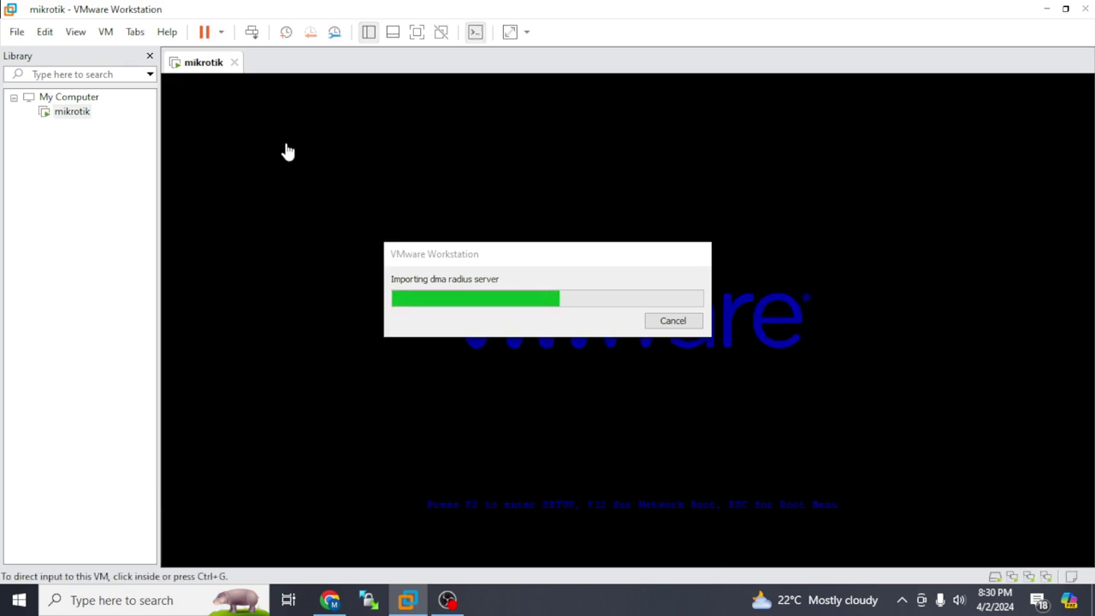
left_click_drag(479, 258, 170, 268)
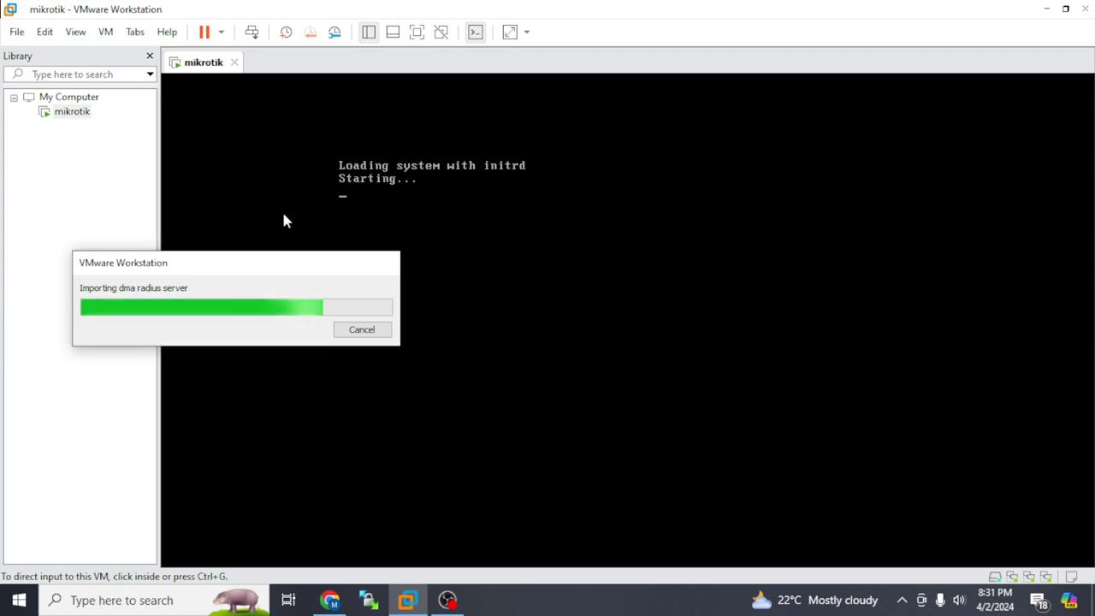
left_click(539, 223)
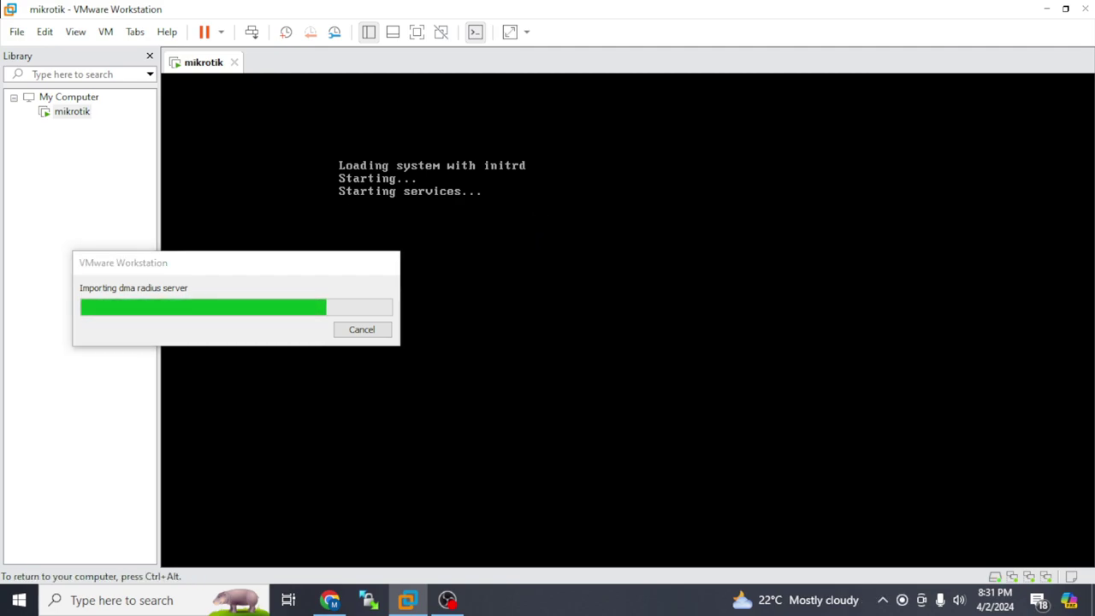
key("ctrl+alt")
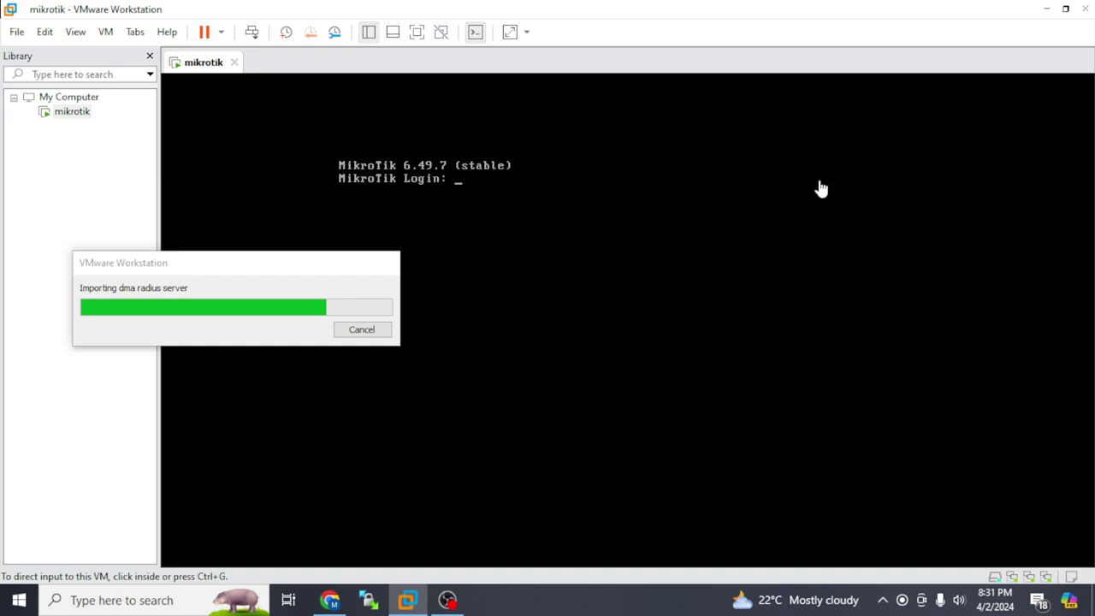
Minimise VMware Workstation, launch WinBox from the desktop and connect to the MikroTik neighbor 00:0C:29:AA:06:06
left_click(1046, 11)
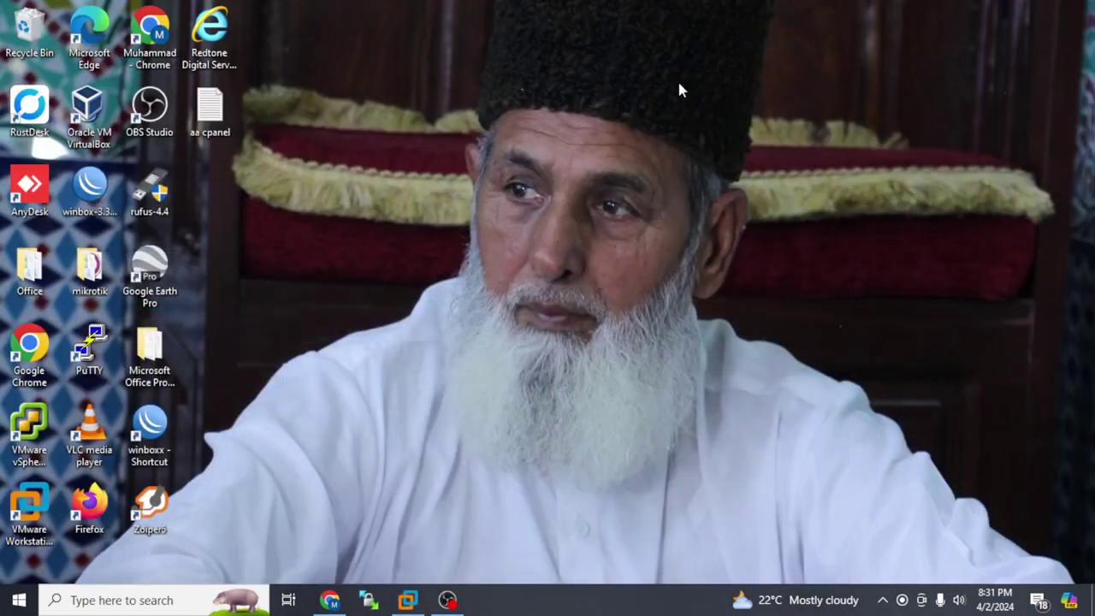
left_click(86, 205)
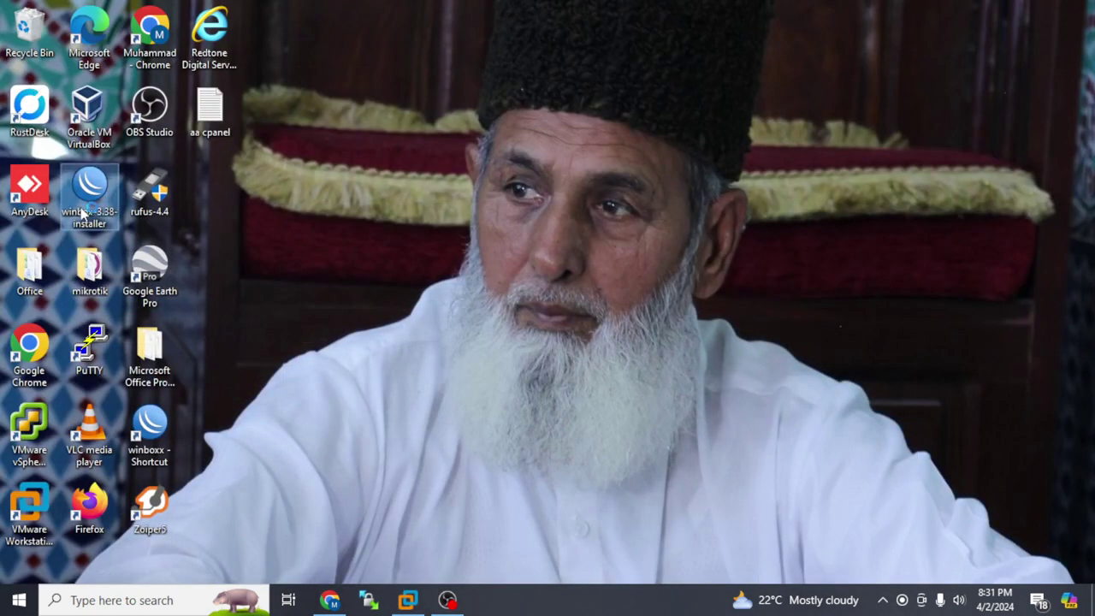
double_click(82, 213)
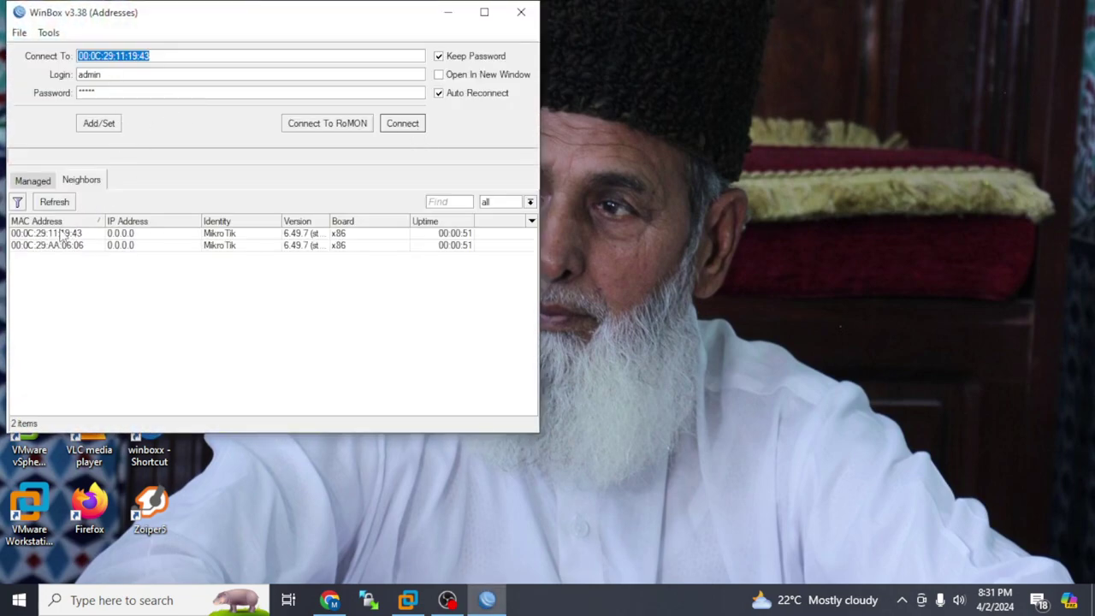
left_click(51, 246)
left_click(399, 126)
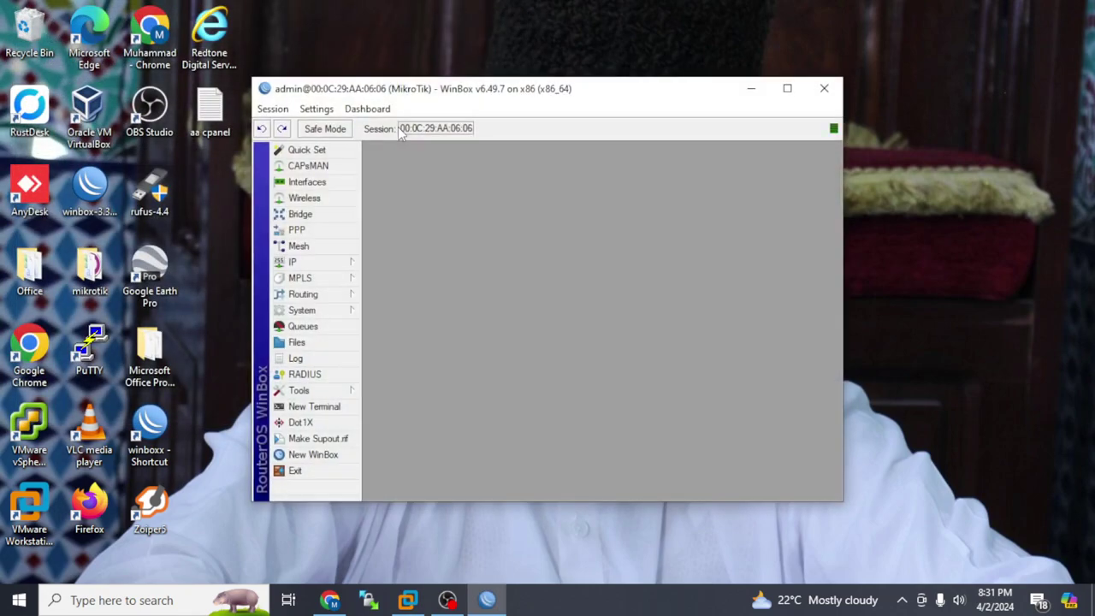
Open the router's IP address list, inspect the VM interface's address details, and maximise the WinBox and Address List windows
left_click(330, 267)
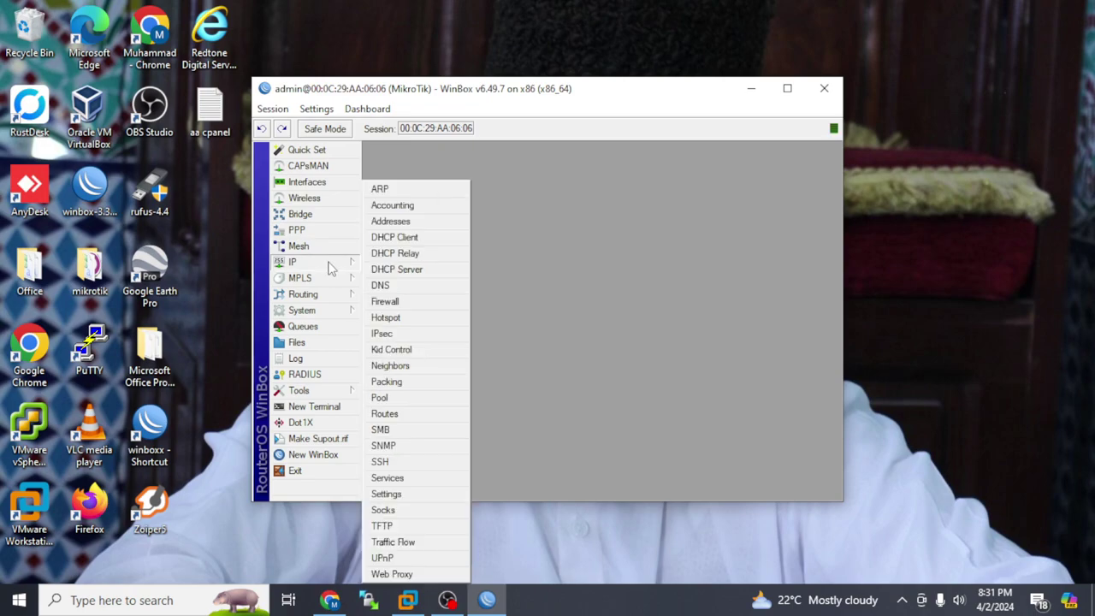
left_click(404, 222)
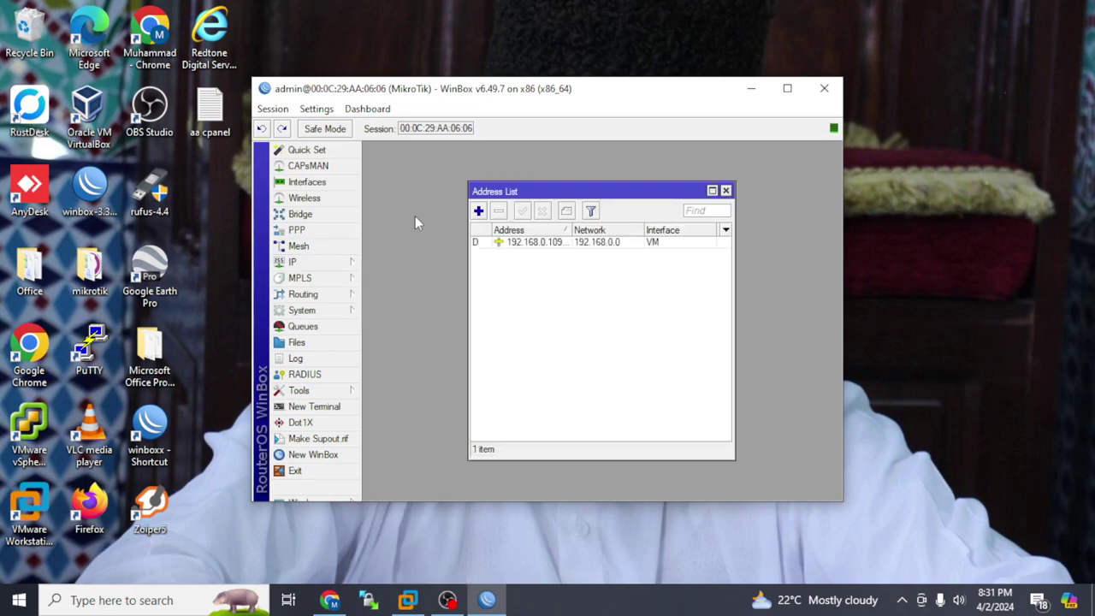
double_click(560, 244)
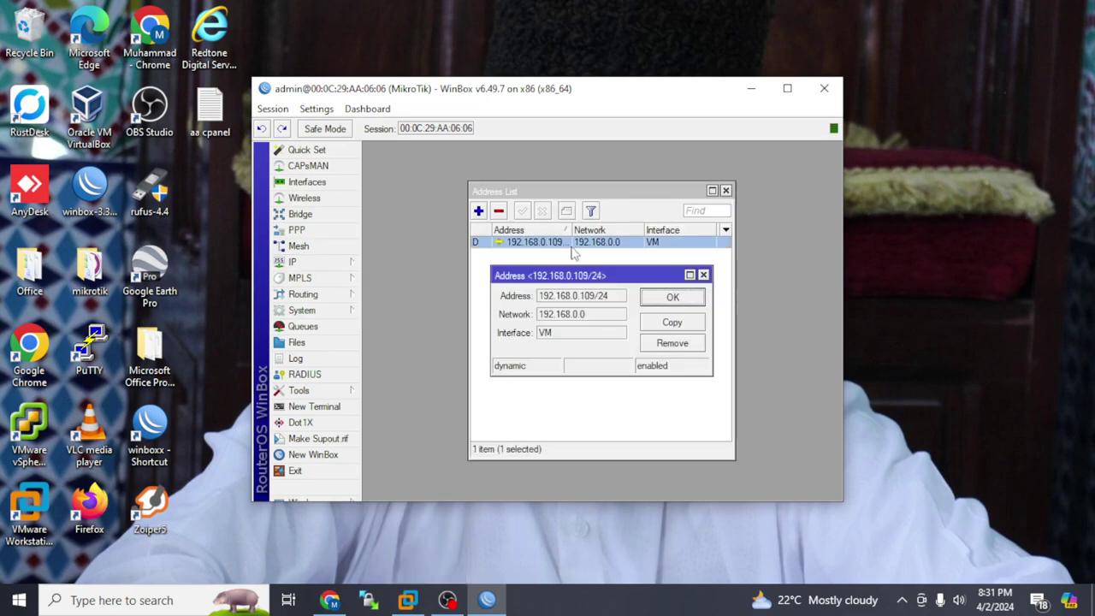
left_click(703, 275)
left_click(786, 90)
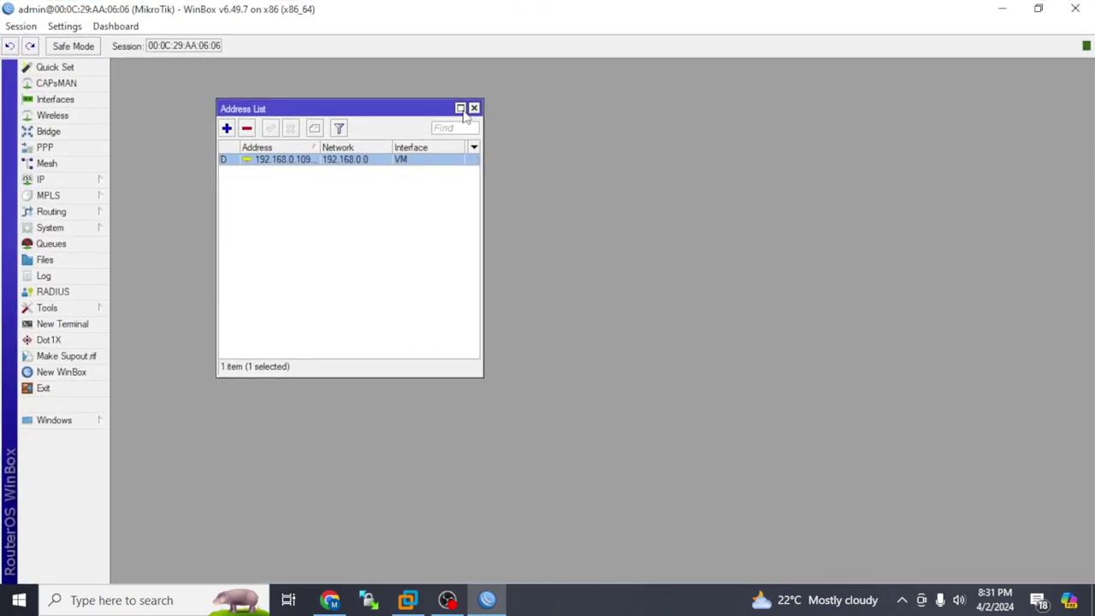
left_click(459, 109)
Remove the DHCP client on the VM interface and close the DHCP client list
left_click(98, 183)
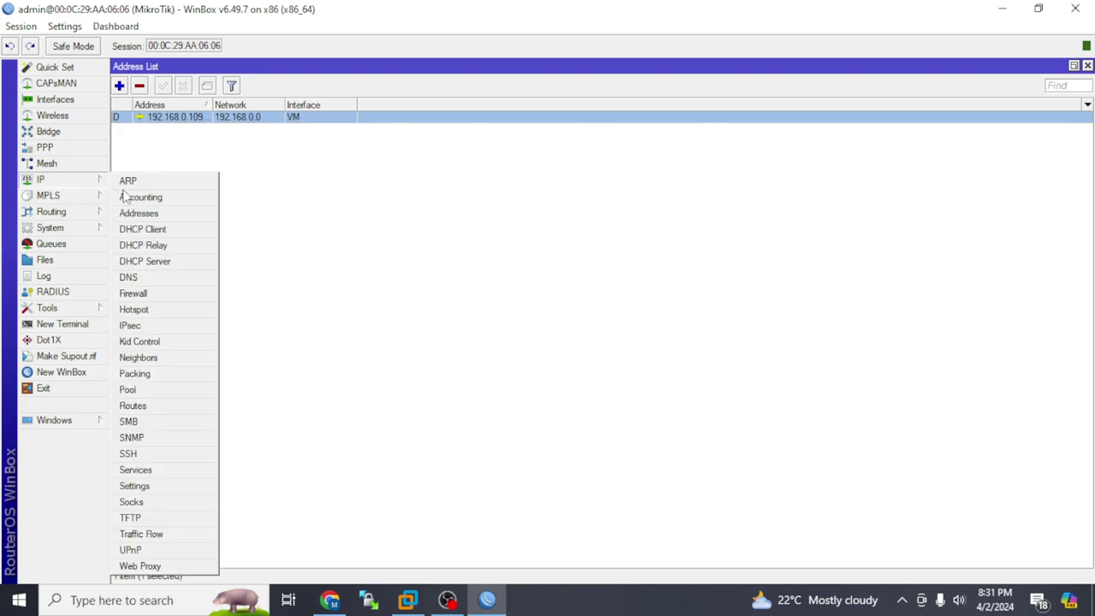
left_click(157, 230)
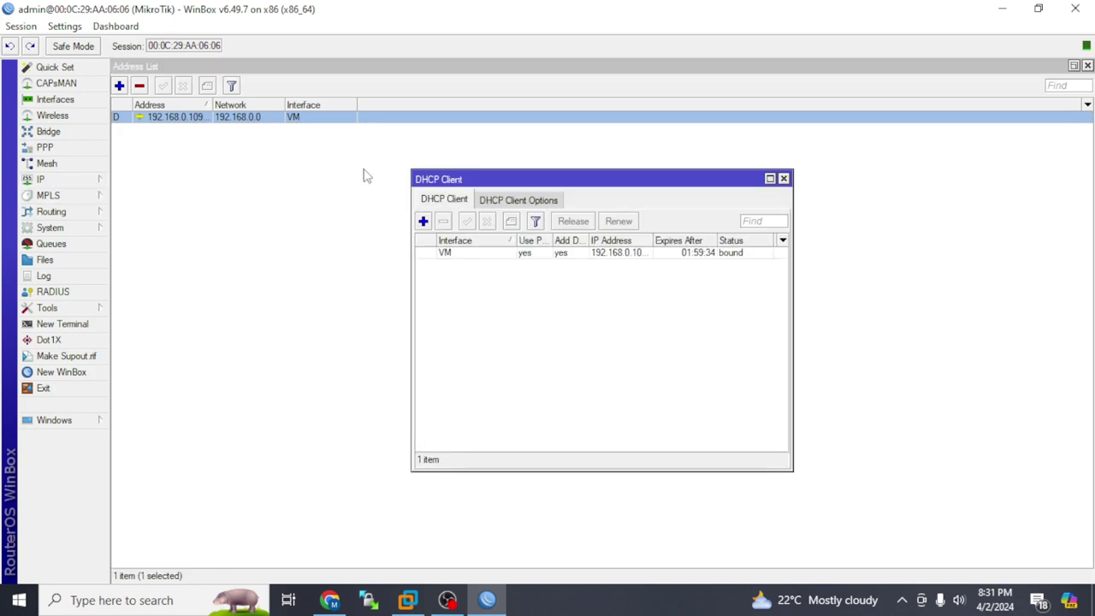
left_click(486, 254)
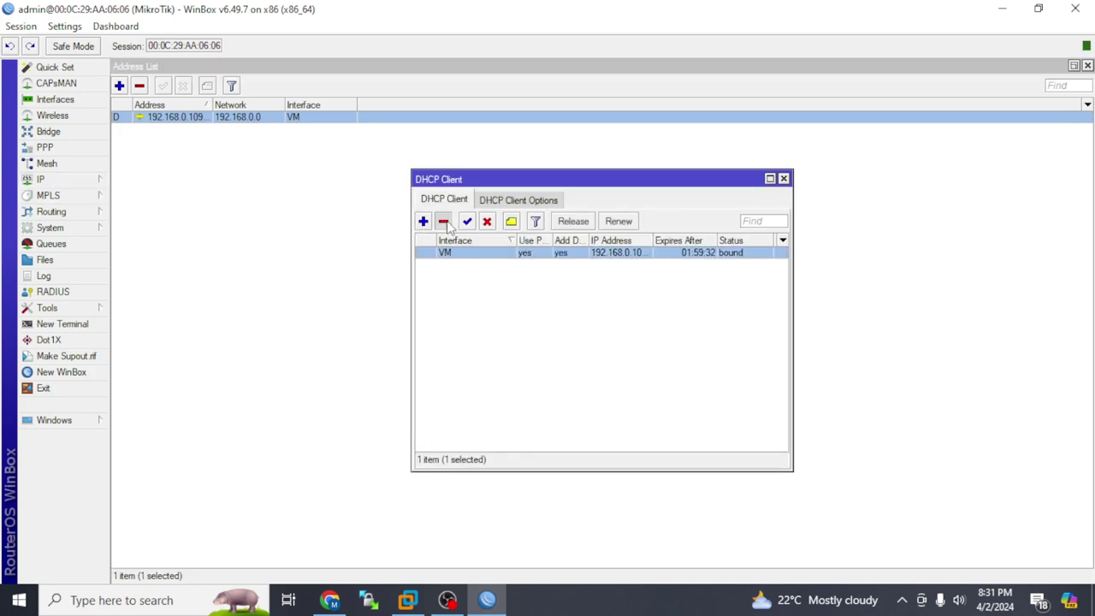
left_click(443, 220)
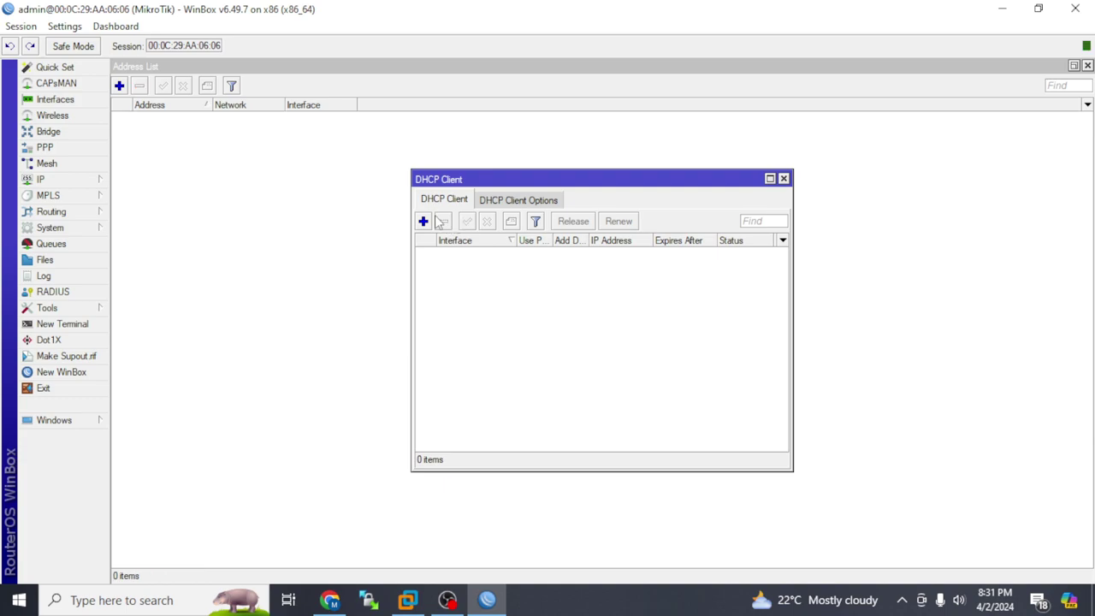
left_click(784, 178)
Delete the existing 172.17.0.0/16 pool from the router's IP pools
left_click(91, 181)
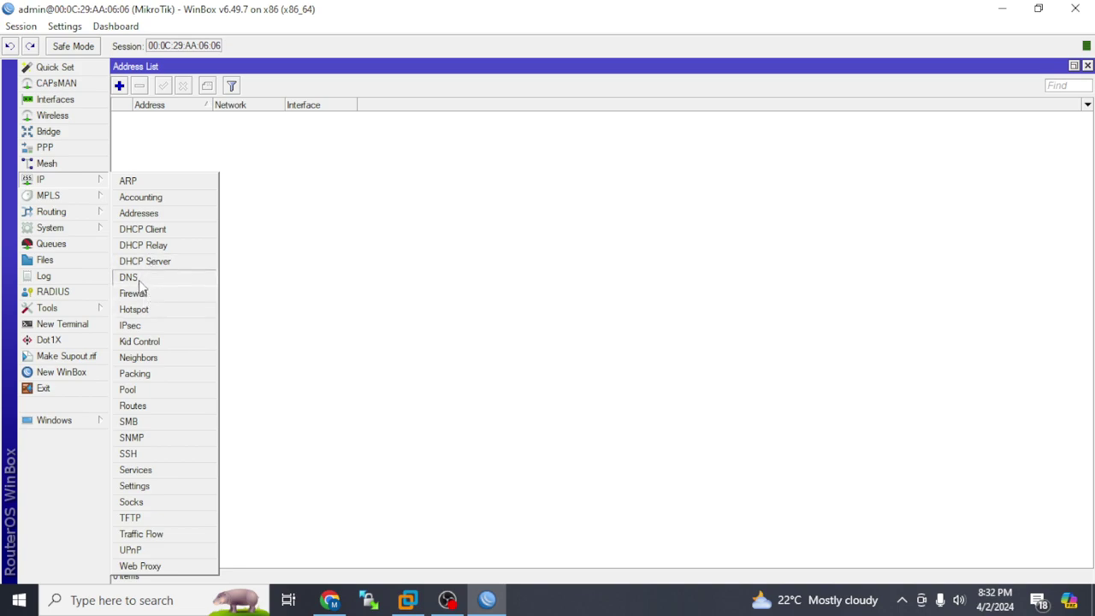
left_click(141, 389)
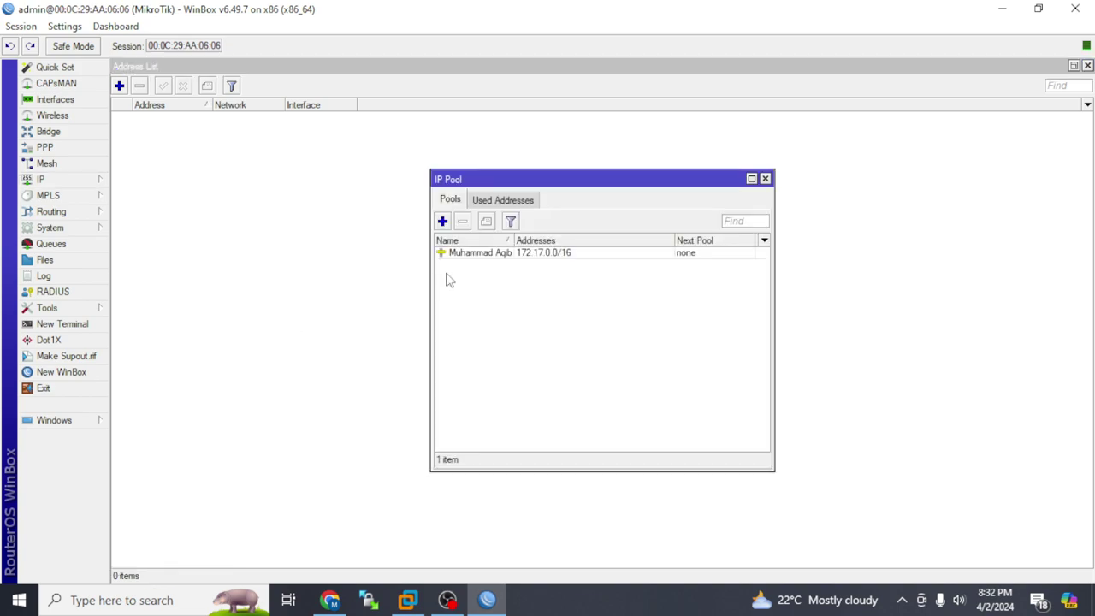
left_click(514, 254)
left_click(462, 221)
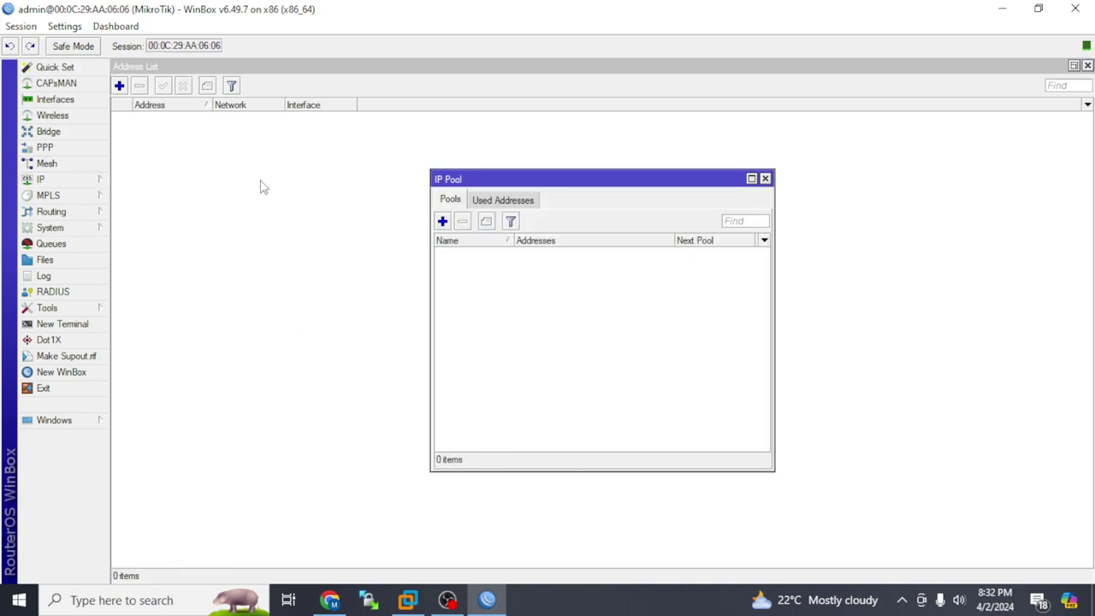
Check the router's Hotspot configuration for existing servers, profiles, users, hosts and service ports, and close it
left_click(51, 180)
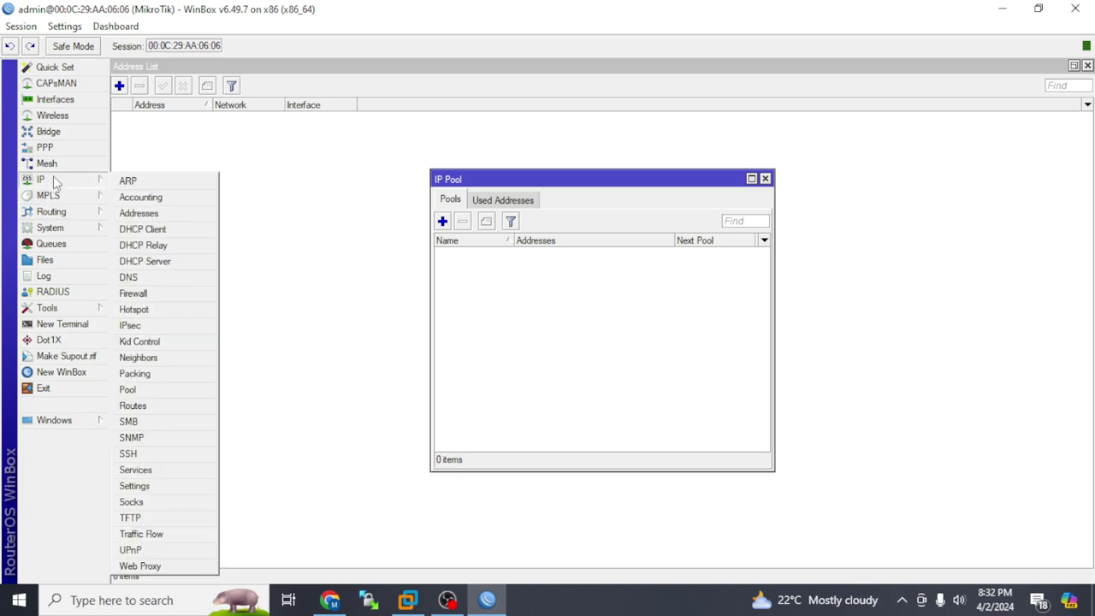
left_click(137, 309)
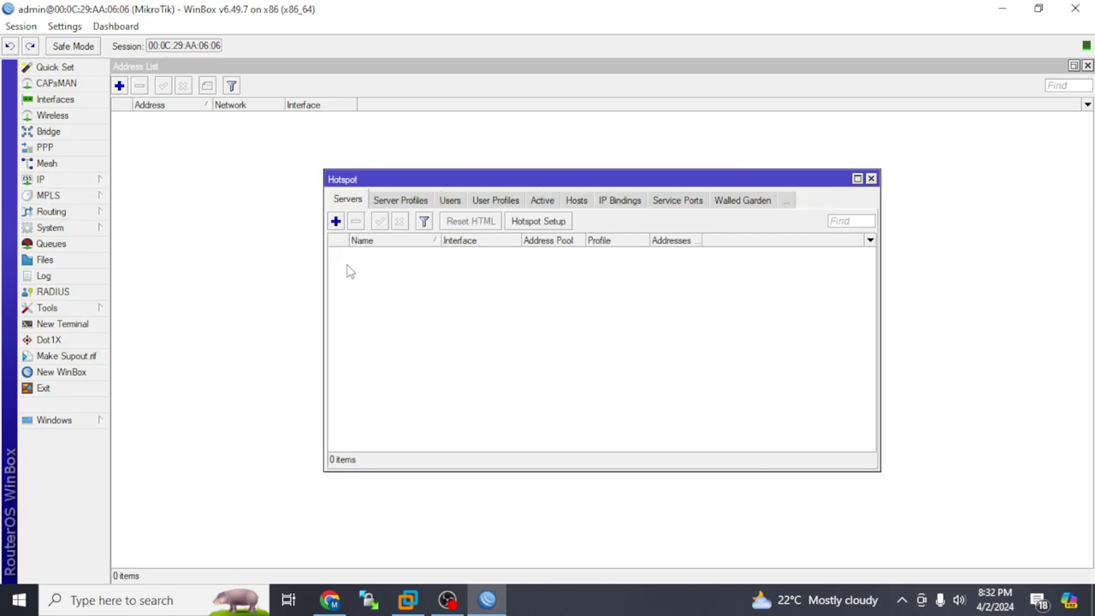
left_click(418, 200)
left_click(446, 205)
left_click(508, 207)
left_click(472, 206)
left_click(511, 203)
left_click(571, 202)
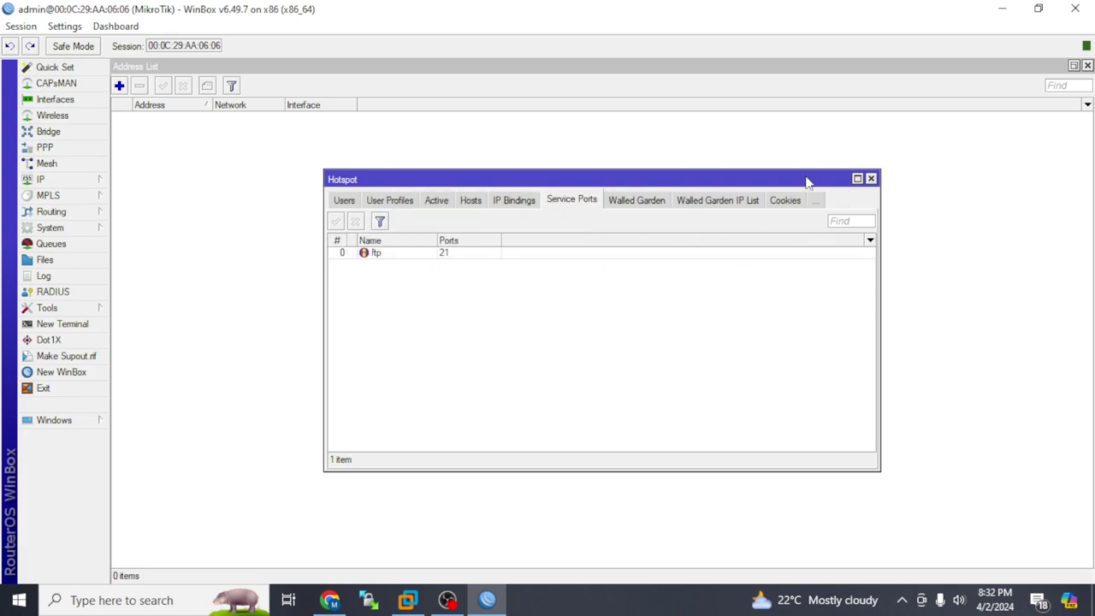
left_click(871, 178)
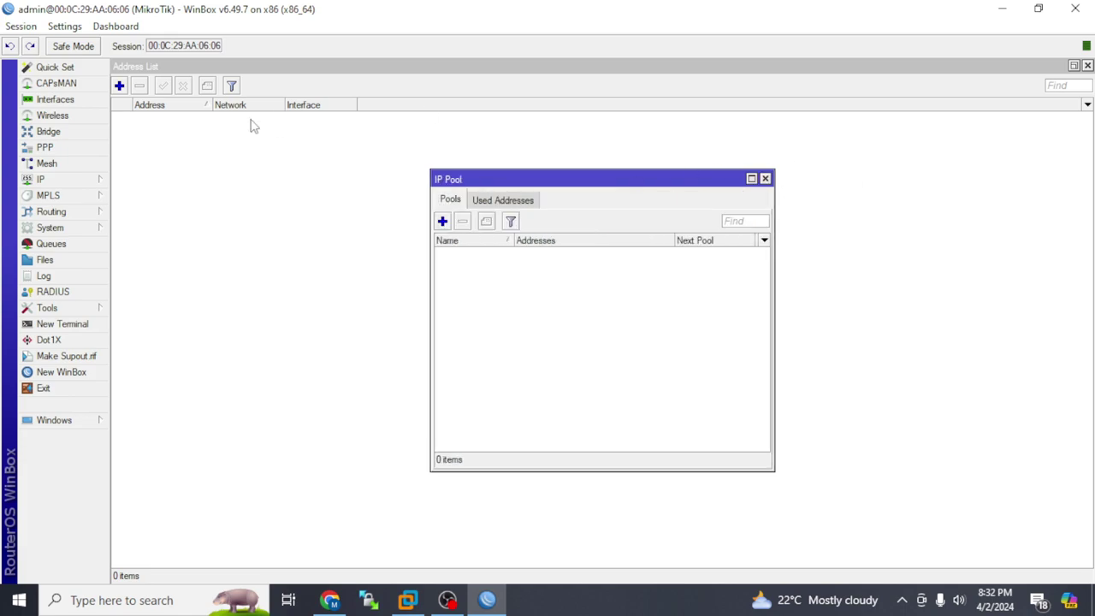
Check the router's firewall mangle, raw, service port, connection, address list and Layer7 protocol entries, and close the firewall and IP pool windows
left_click(69, 180)
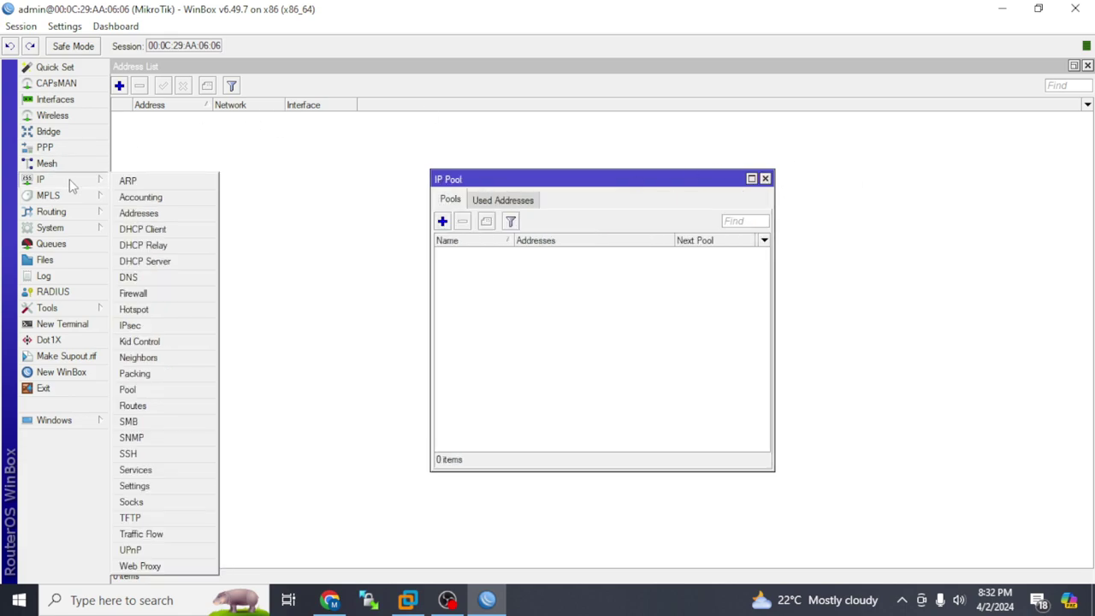
left_click(176, 299)
left_click(340, 202)
left_click(376, 202)
left_click(420, 201)
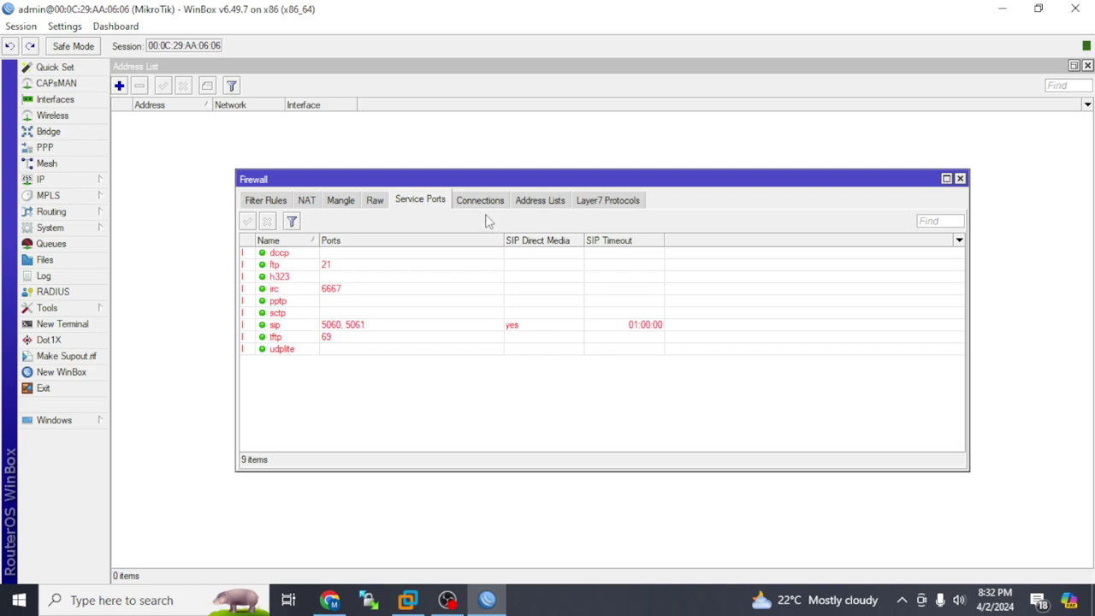
left_click(480, 200)
left_click(539, 200)
left_click(607, 200)
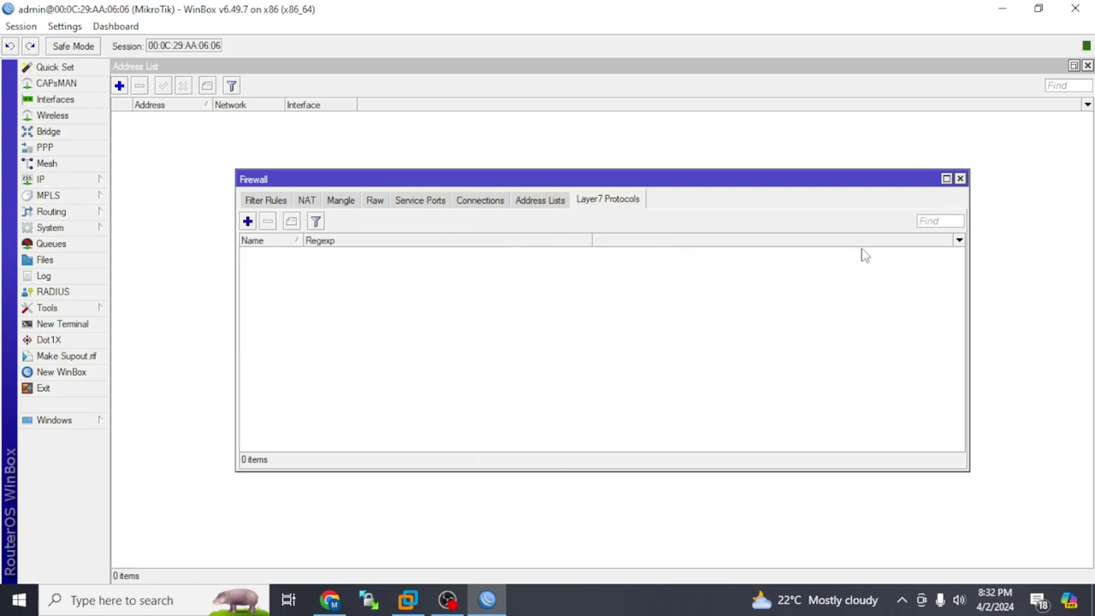
left_click(960, 178)
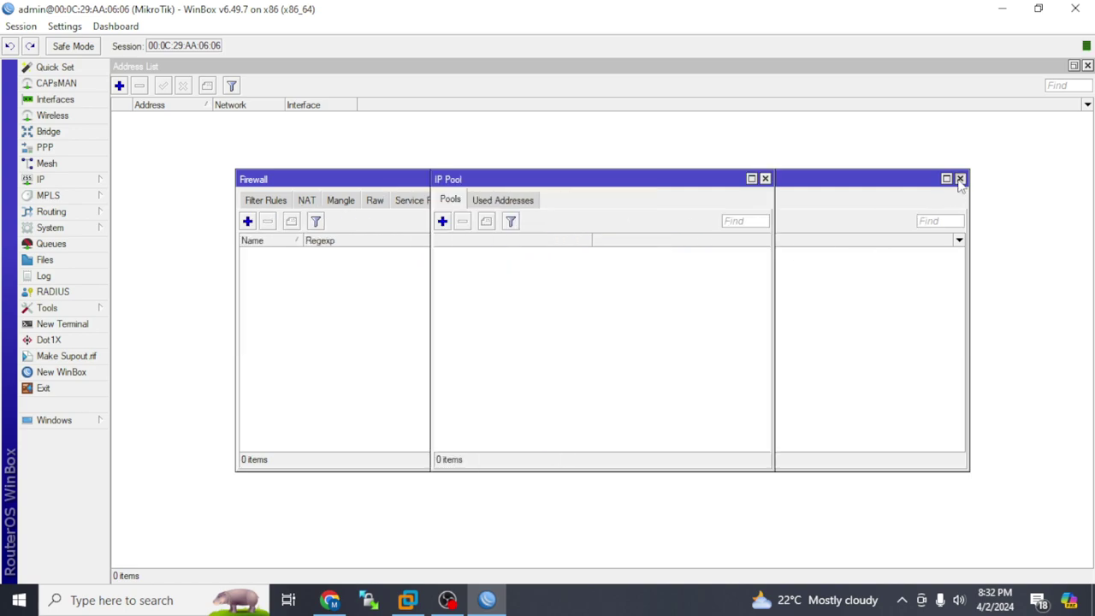
left_click(75, 185)
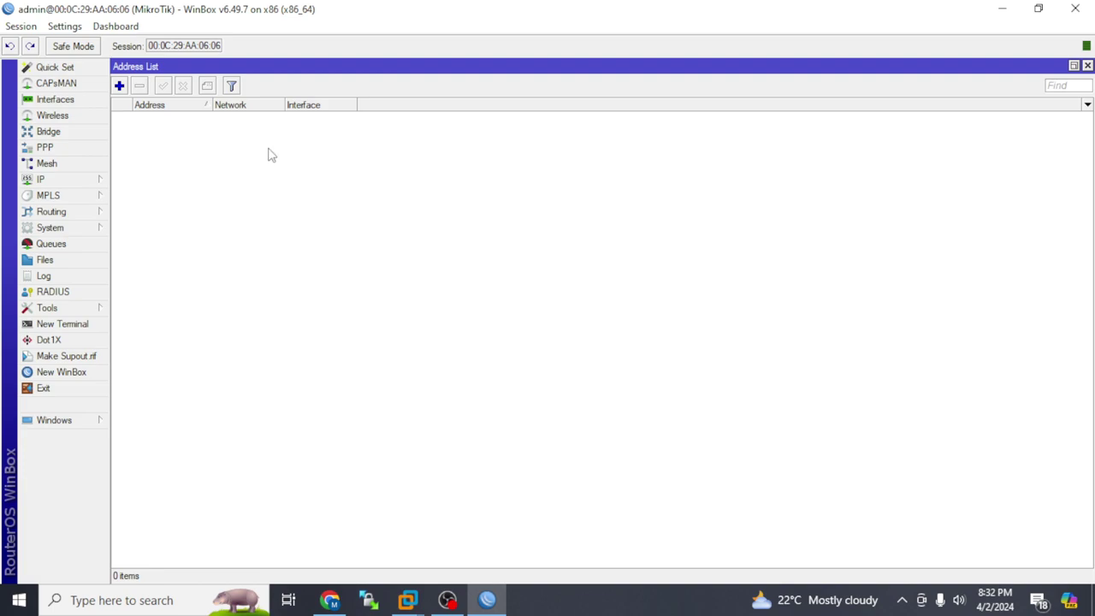
Add a DHCP client on ether1 with peer DNS, peer NTP and default route enabled, and widen the list's IP Address column
left_click(119, 86)
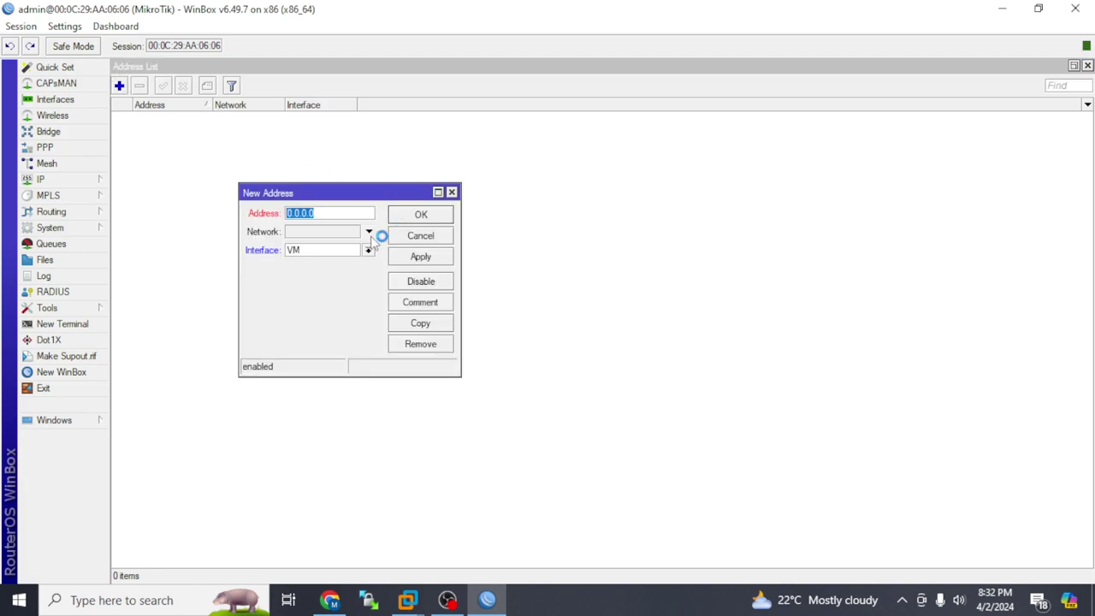
left_click(452, 191)
left_click(89, 180)
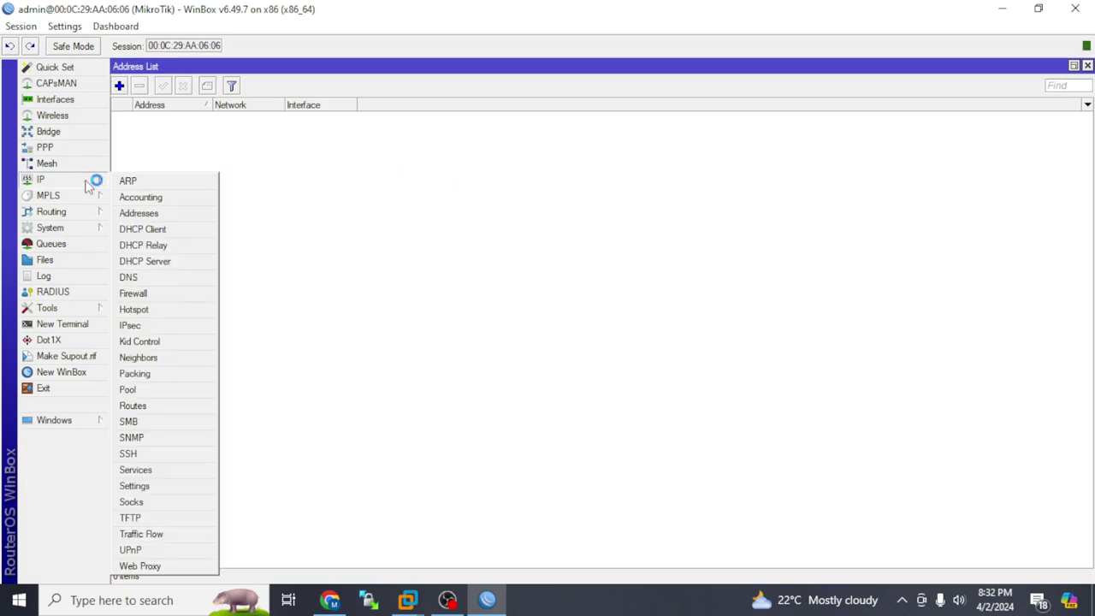
left_click(181, 231)
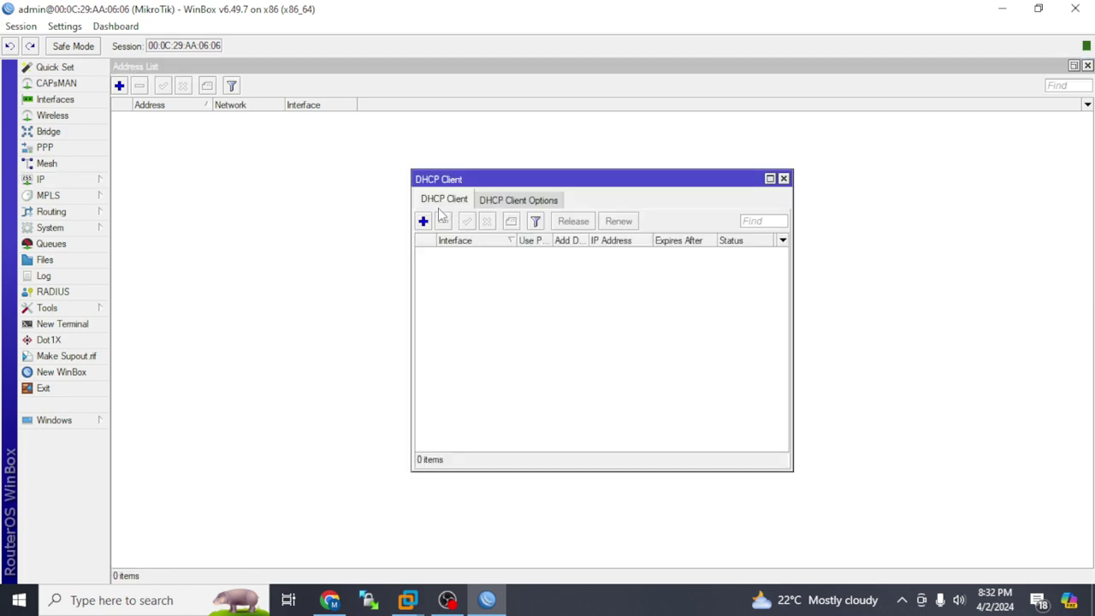
left_click(423, 221)
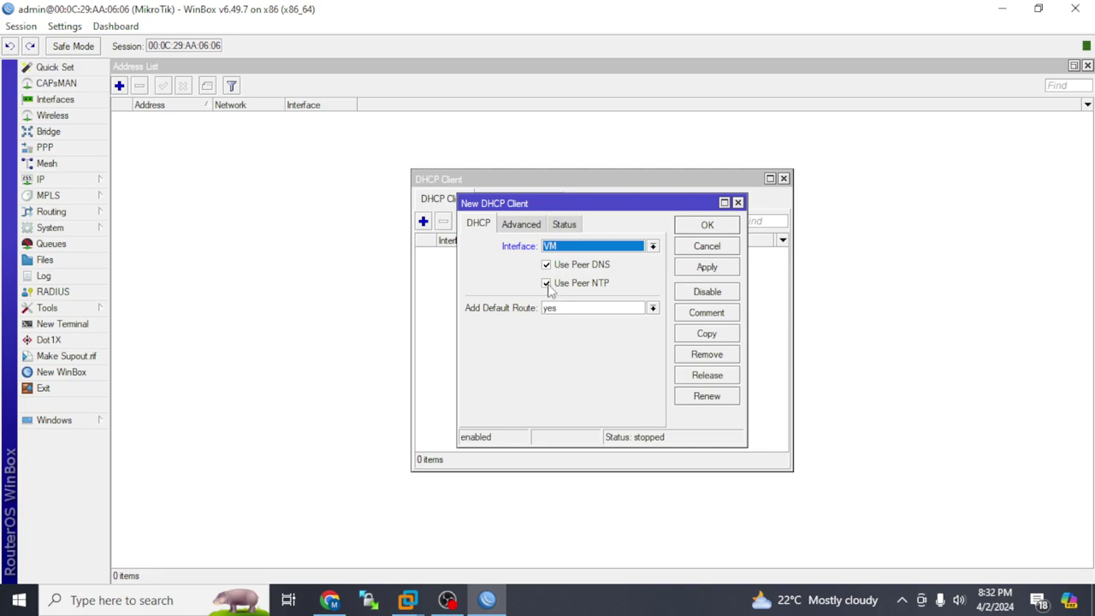
left_click(653, 248)
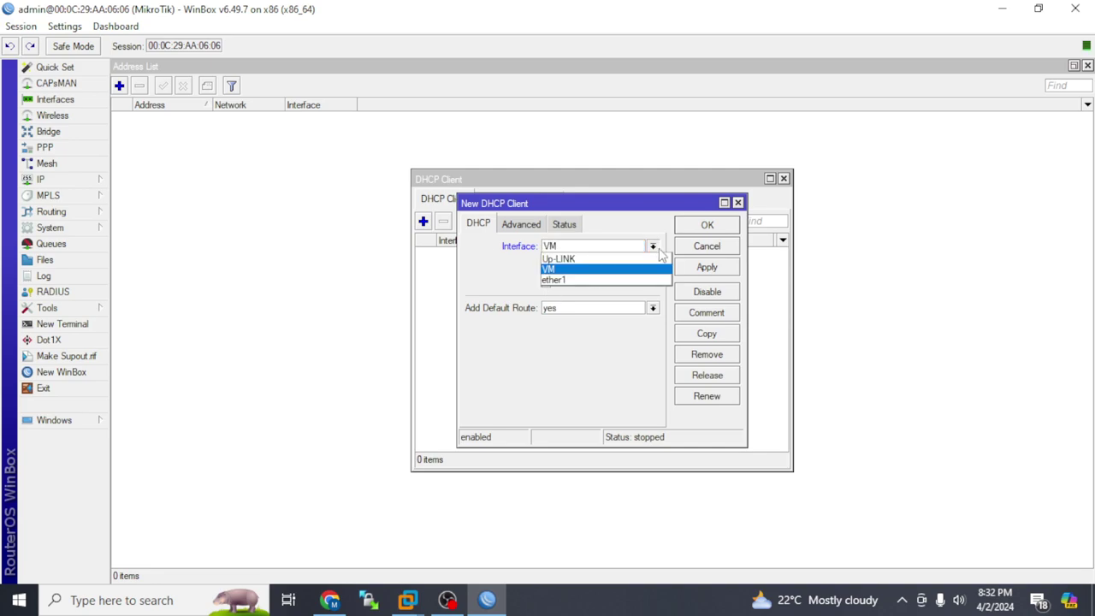
left_click(597, 281)
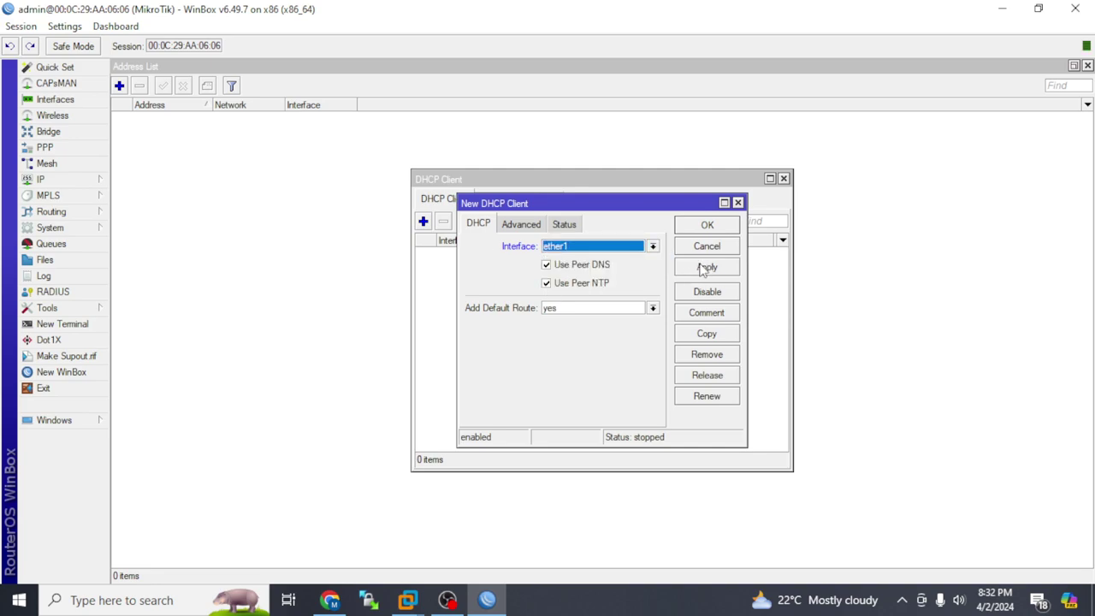
left_click(703, 267)
left_click(703, 225)
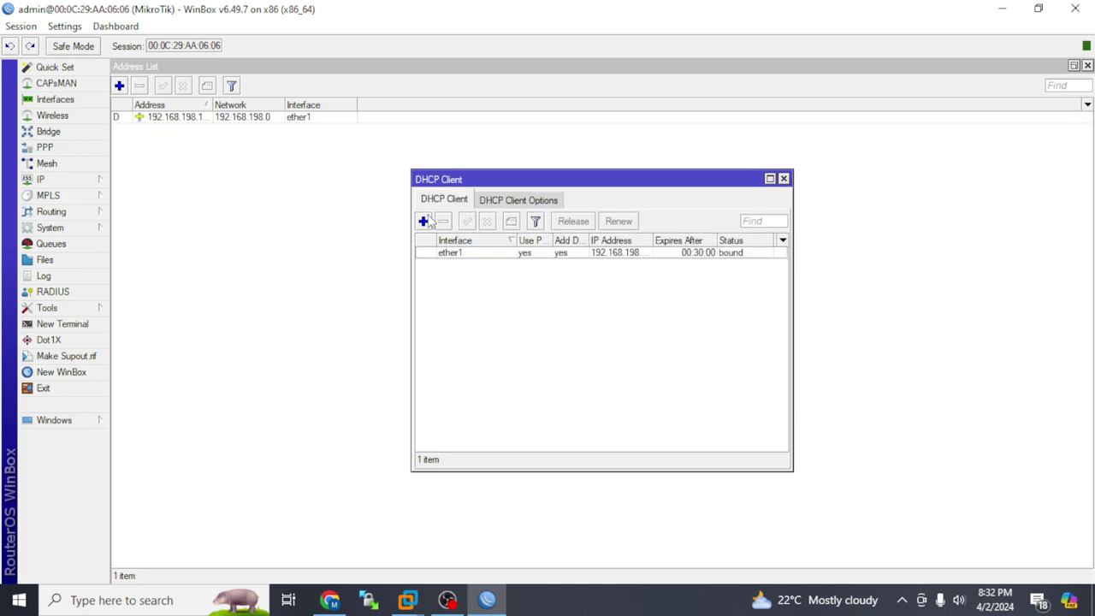
left_click_drag(654, 240, 690, 240)
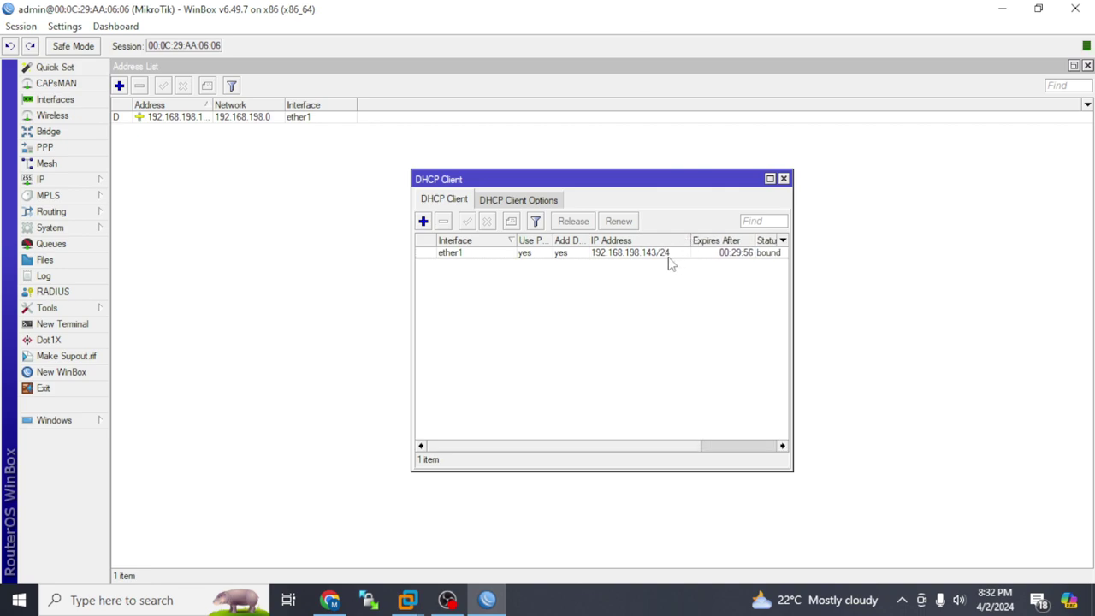
mouse_move(670, 265)
Switch to VMware Workstation and power on the dma radius server virtual machine
mouse_move(440, 602)
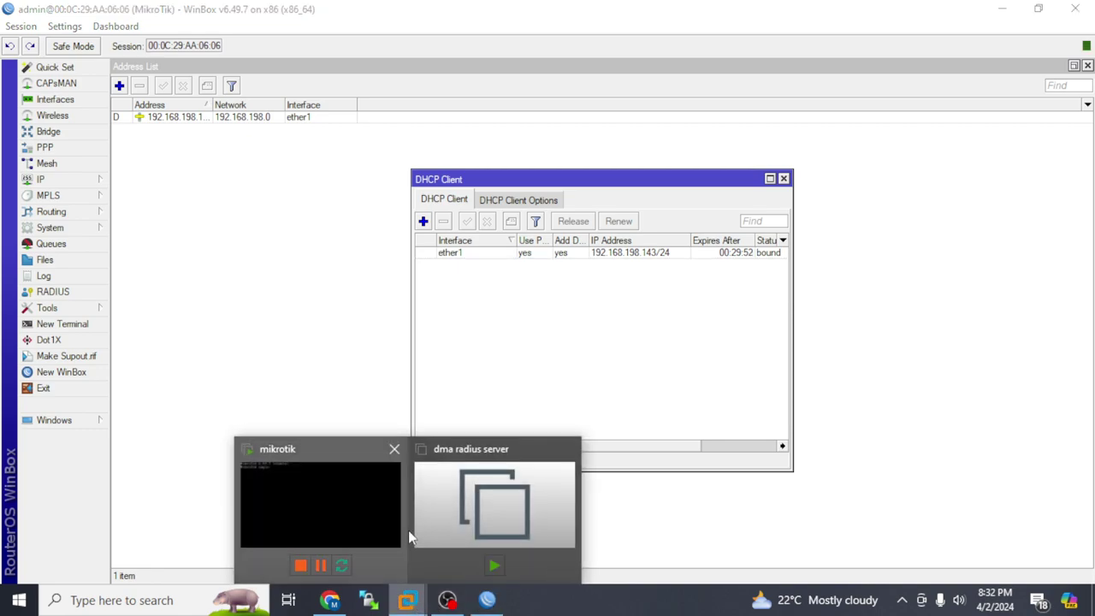
left_click(362, 506)
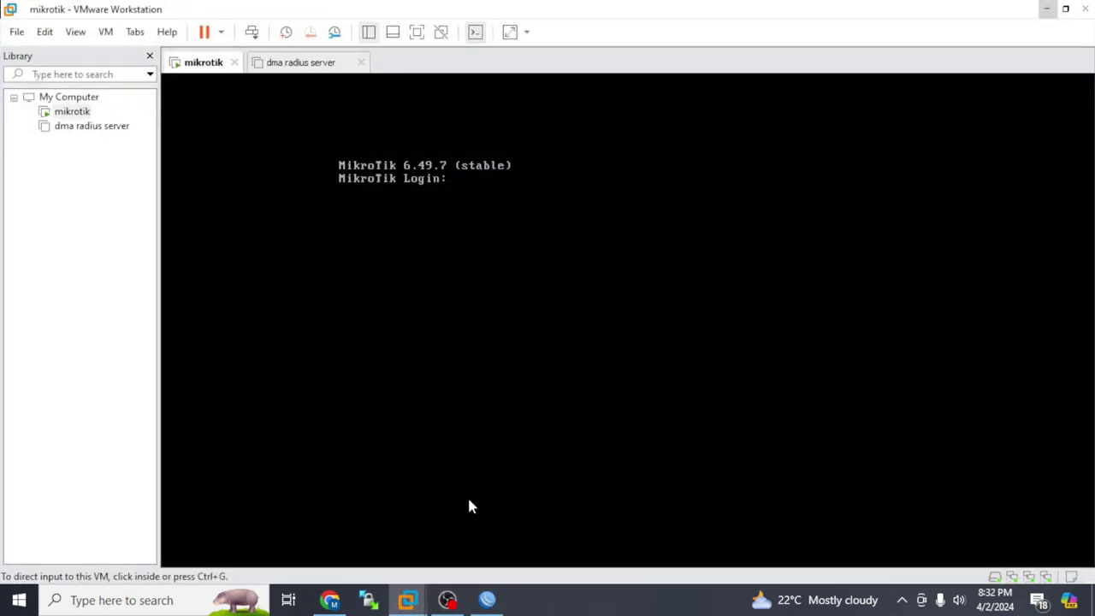
left_click(101, 126)
left_click(317, 134)
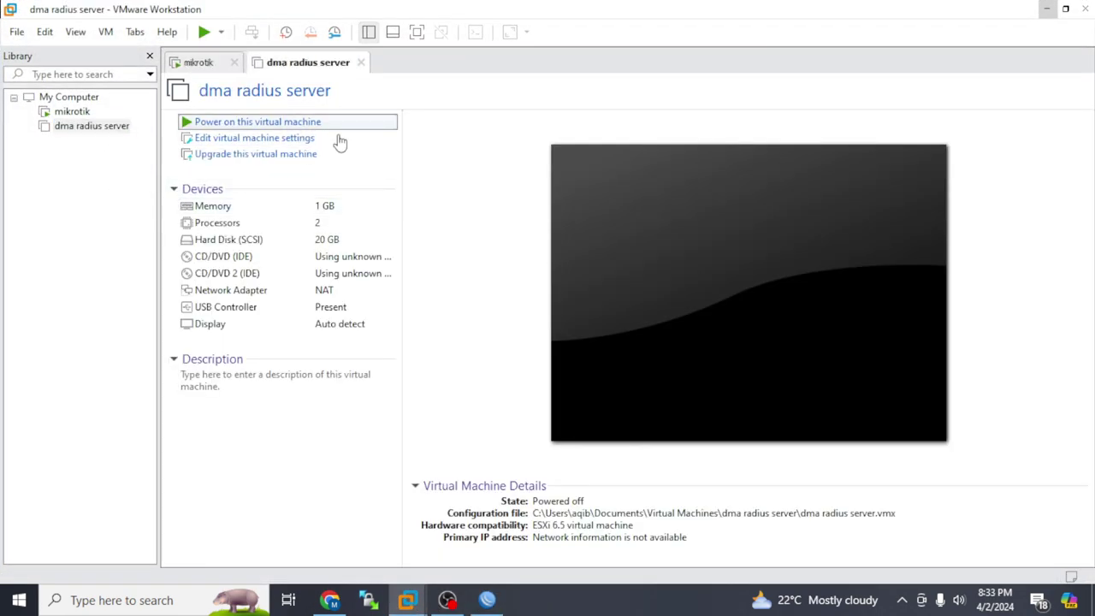
left_click(337, 122)
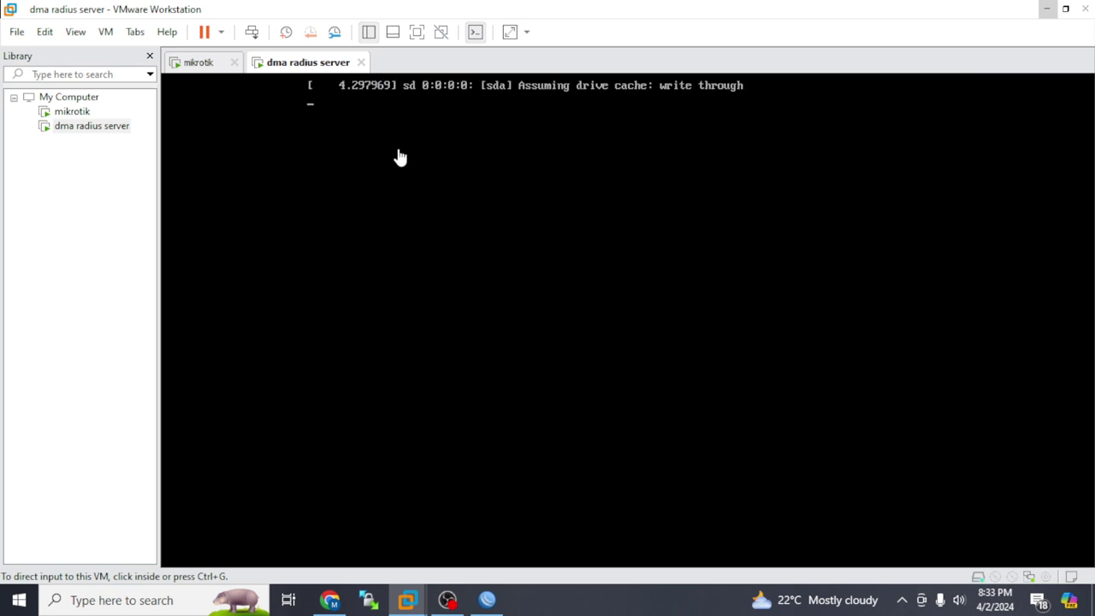
Switch back to WinBox, enable the www-ssl service in the IP service list, and close the list
left_click(487, 600)
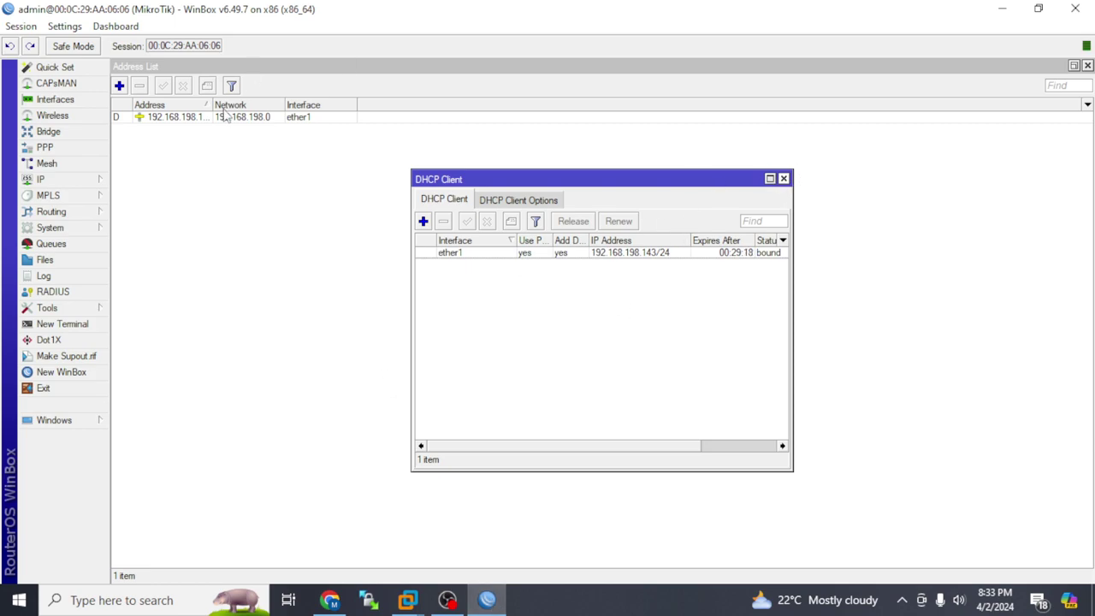
left_click(98, 177)
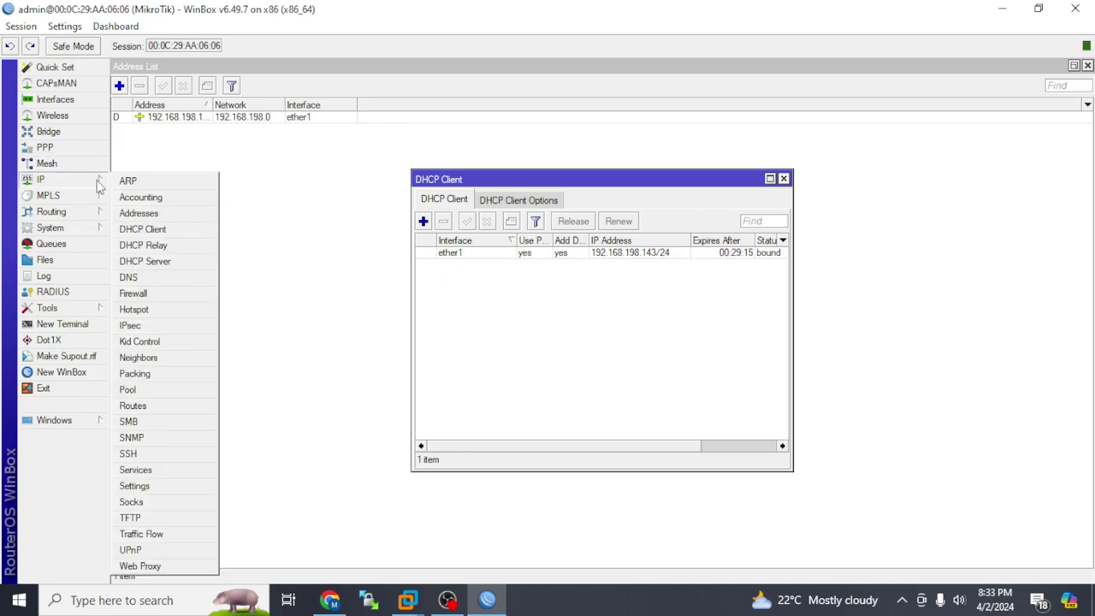
left_click(166, 473)
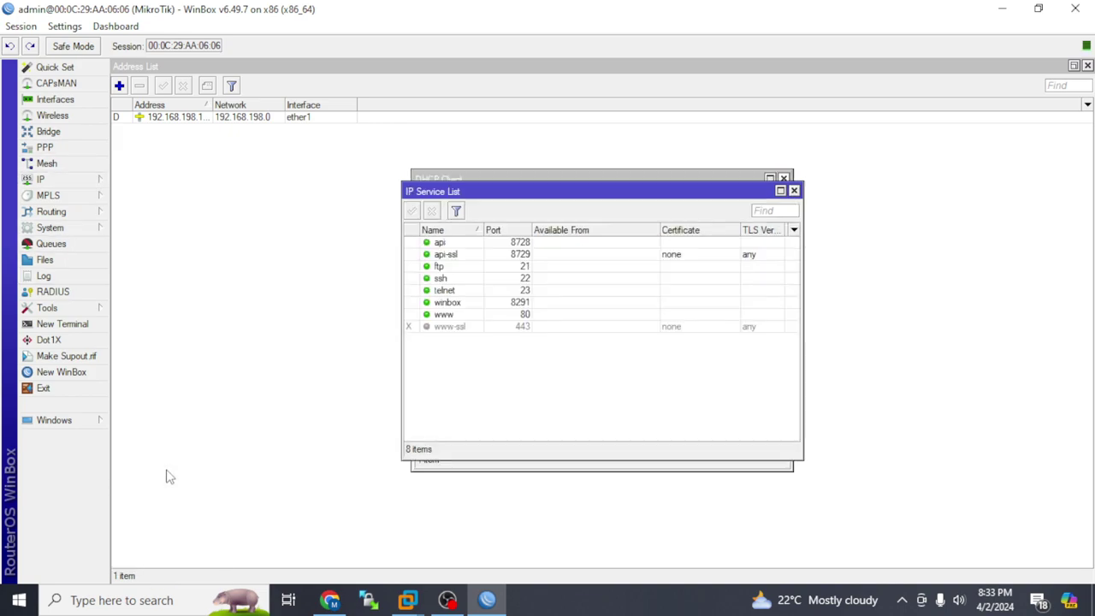
left_click(482, 328)
left_click(411, 210)
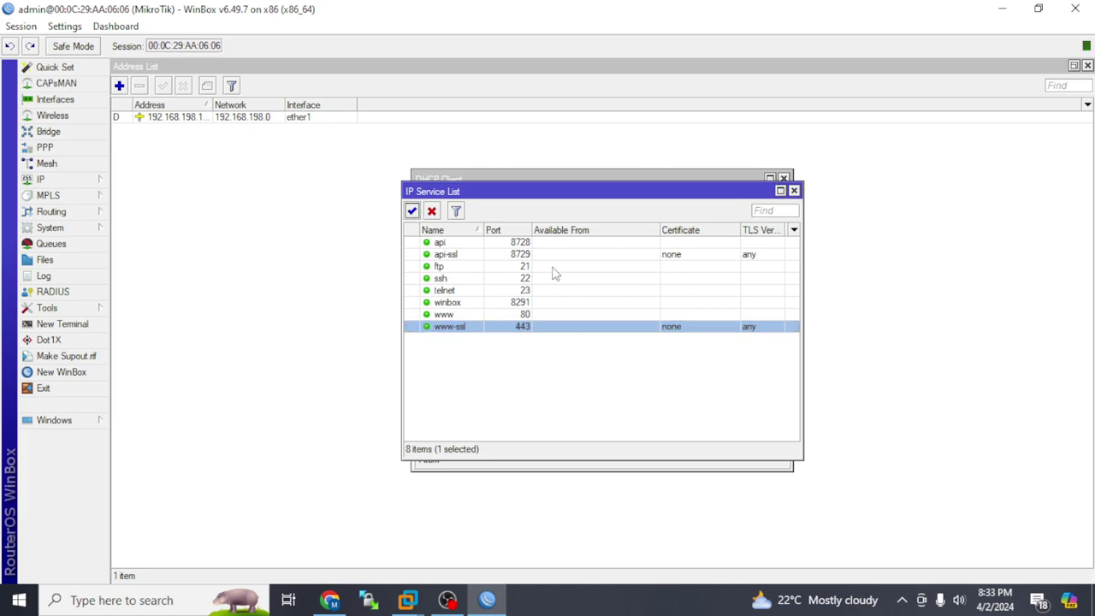
left_click(794, 190)
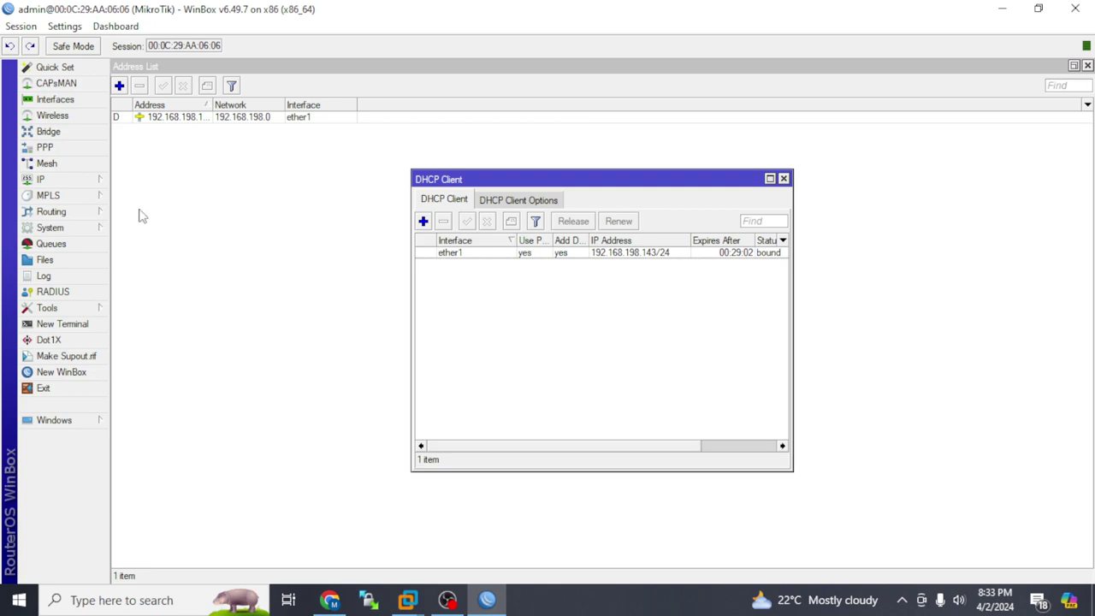
Open the router's RADIUS list, review the general and status settings of a new server entry, and discard the entry
left_click(40, 181)
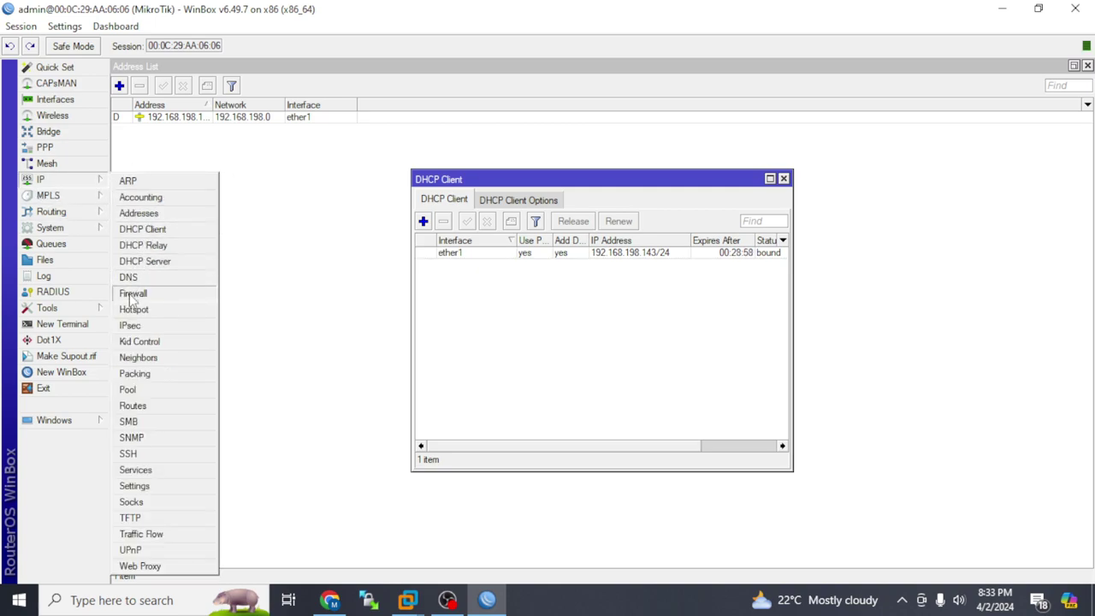
left_click(73, 293)
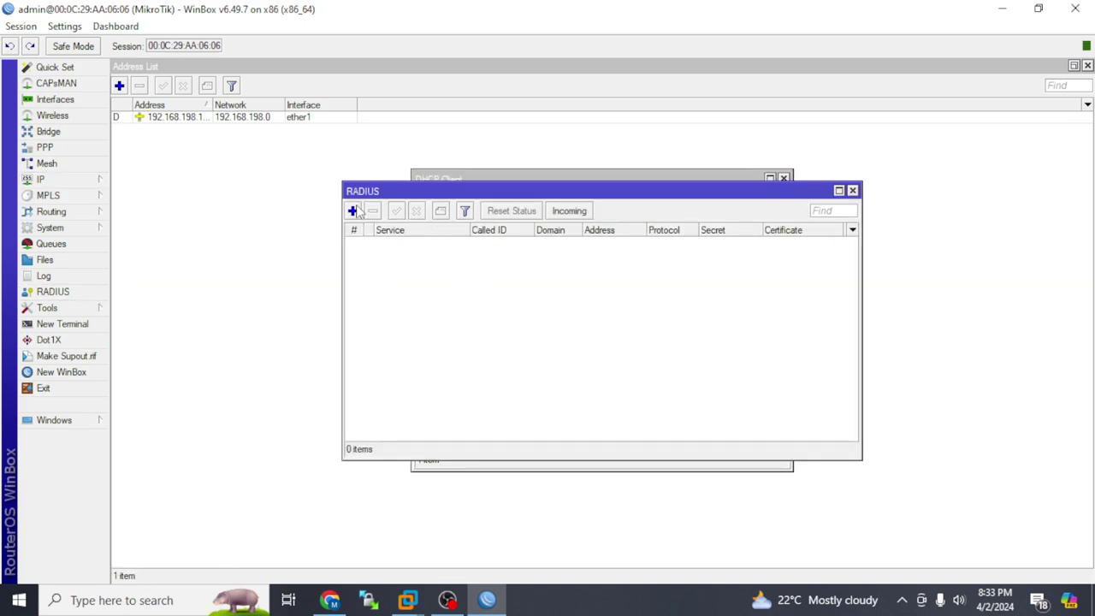
left_click(352, 211)
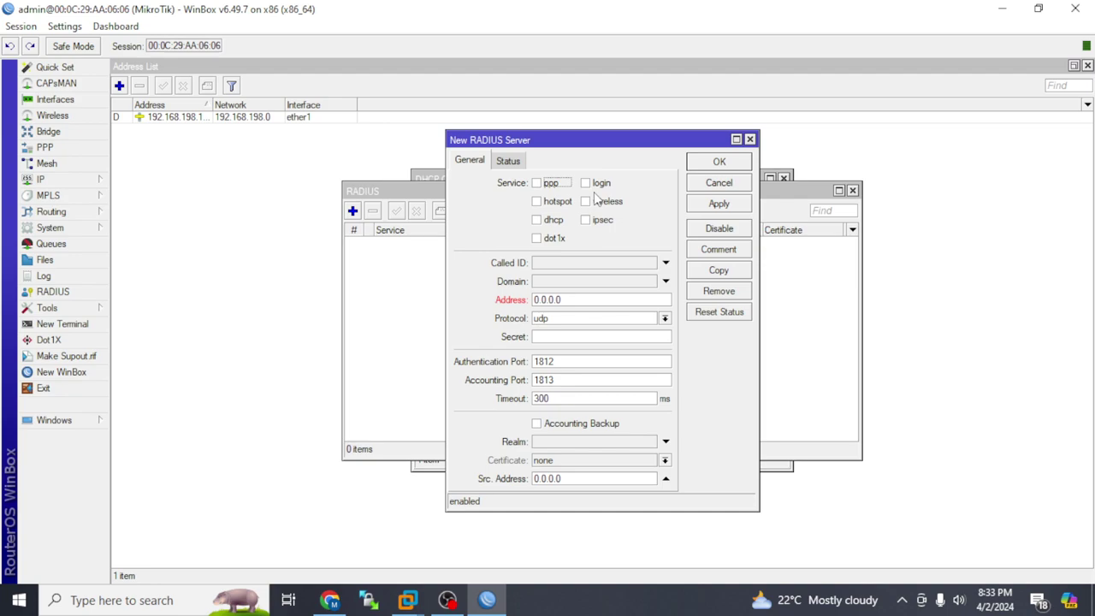
left_click_drag(562, 299, 474, 316)
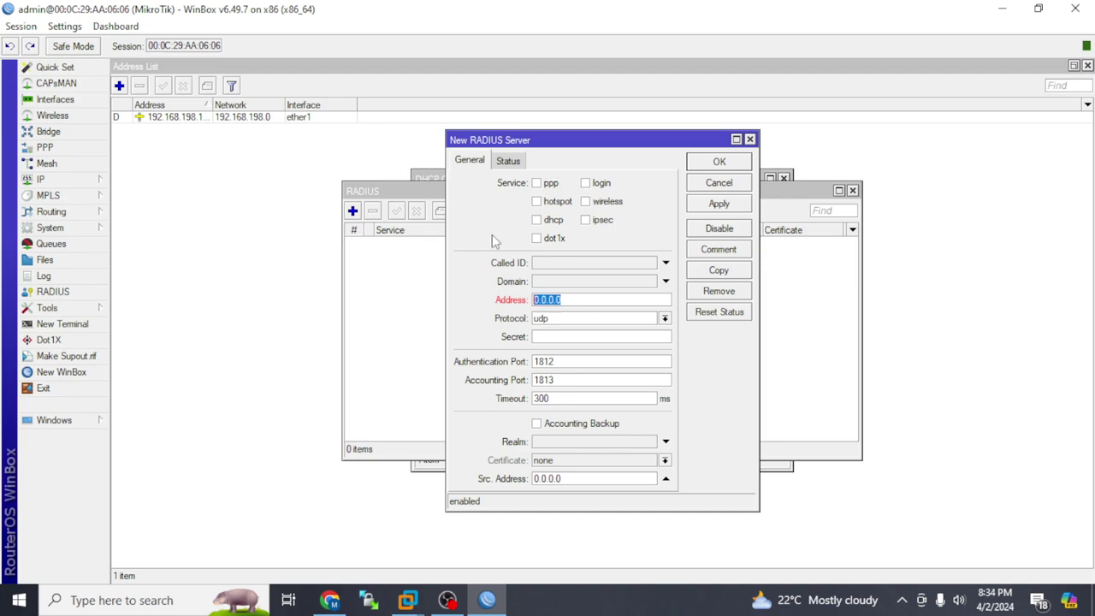
left_click(509, 161)
left_click(469, 162)
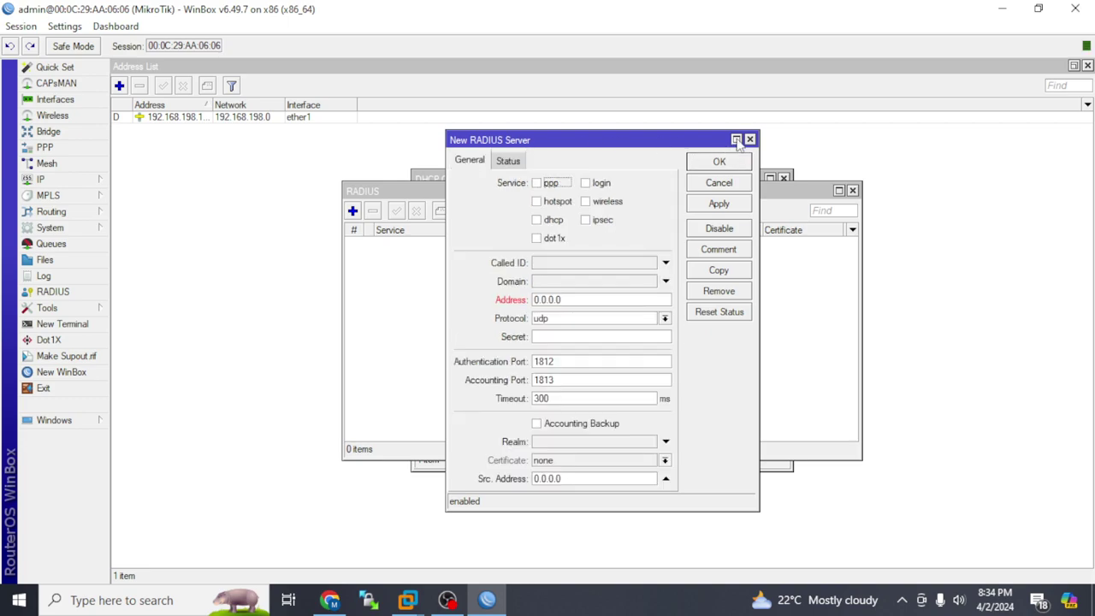
left_click(750, 140)
Enable acceptance of incoming RADIUS requests on port 3799 and save the setting
left_click(568, 214)
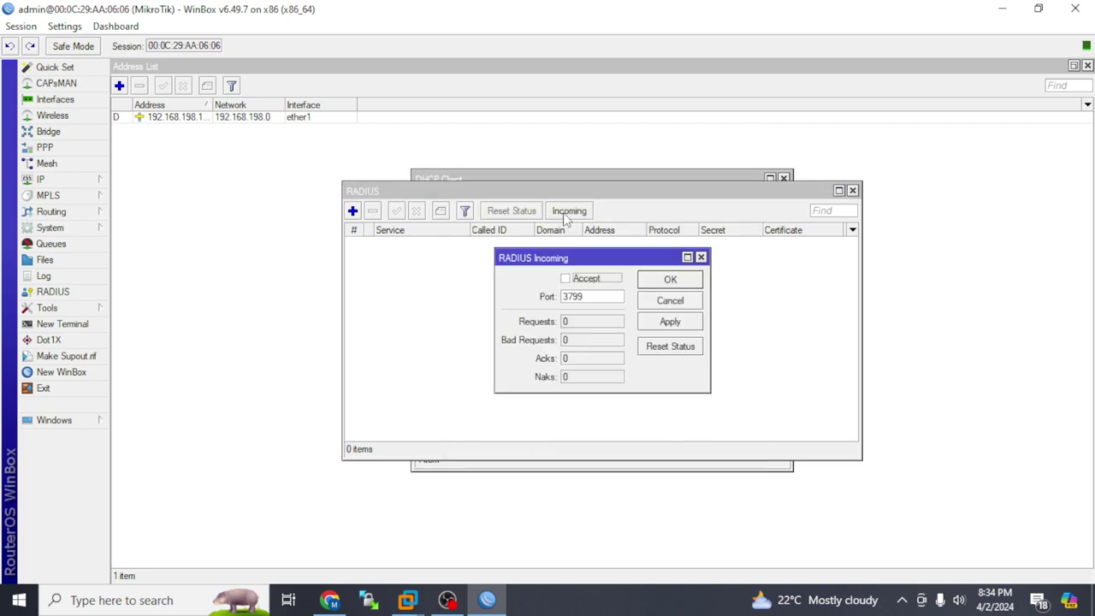
left_click(582, 284)
left_click(668, 320)
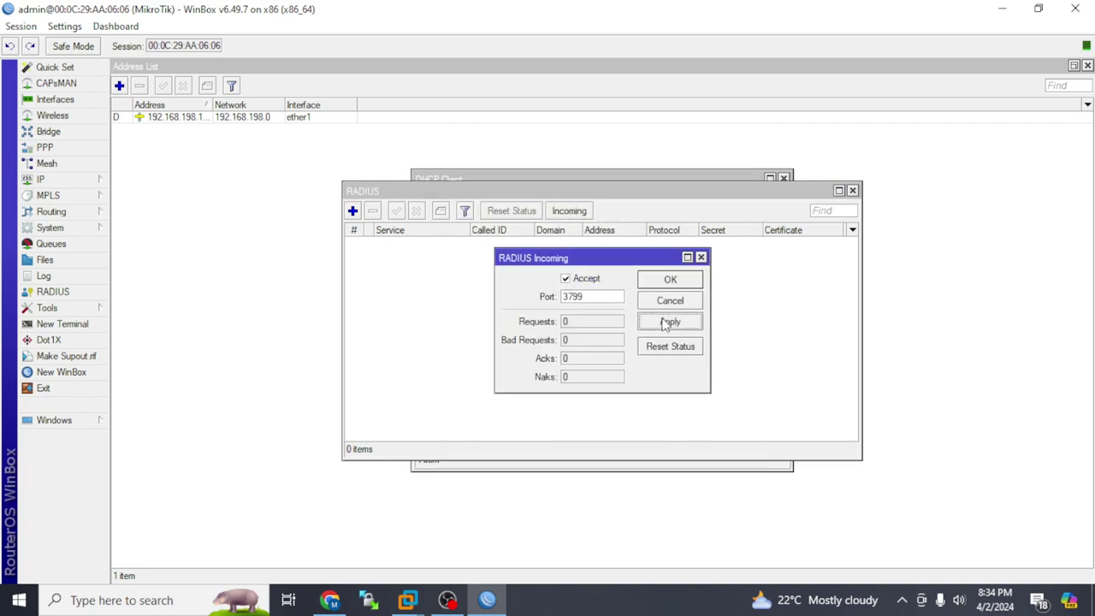
left_click(670, 282)
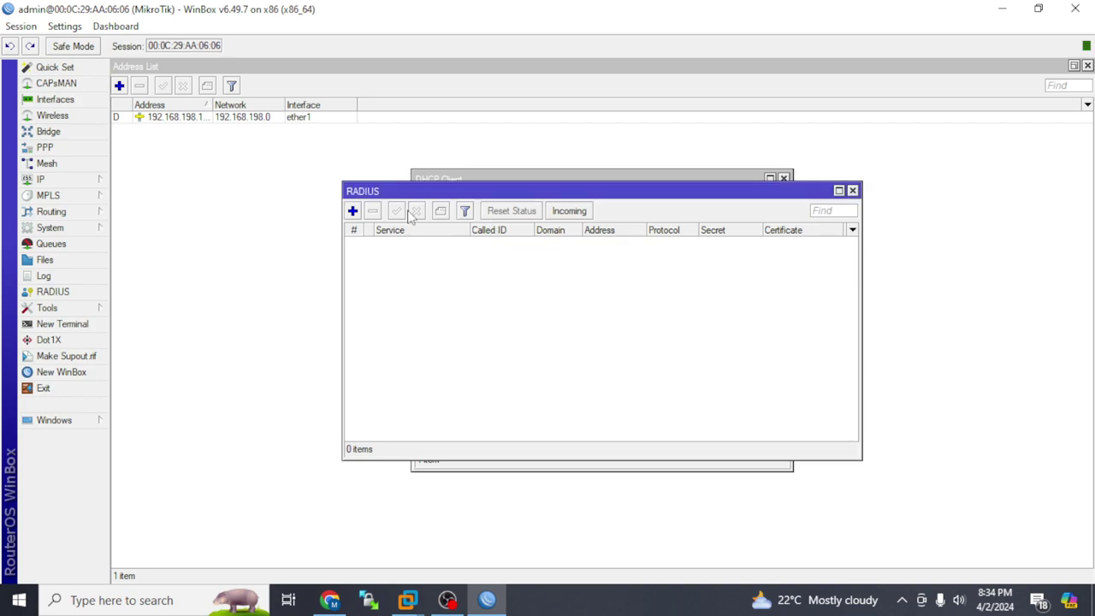
Start a new RADIUS server entry and switch to VMware Workstation to check the dma radius server's console
left_click(354, 211)
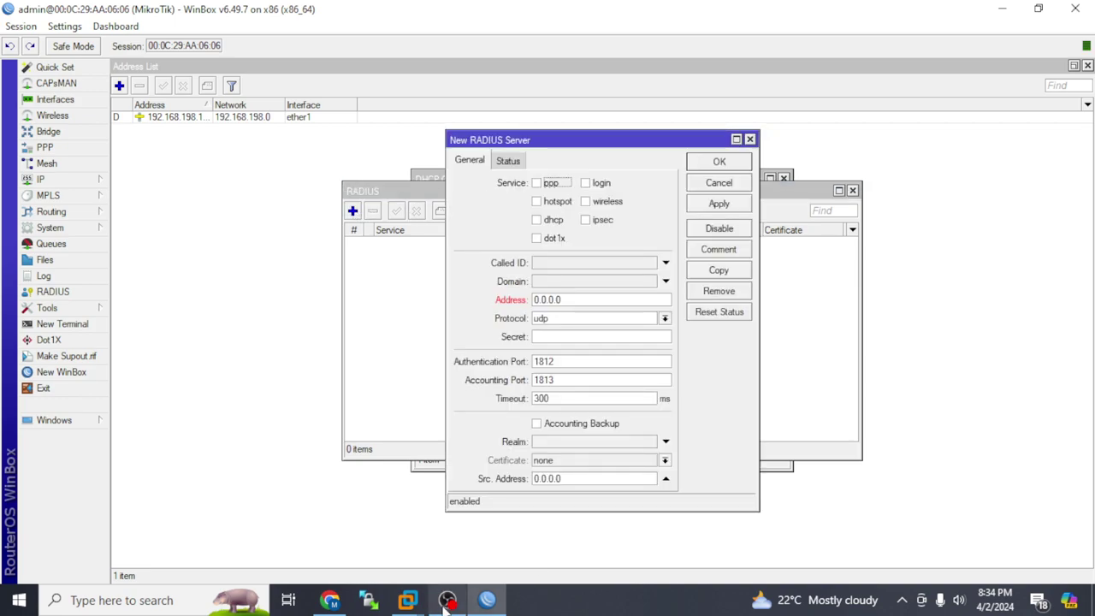
mouse_move(407, 598)
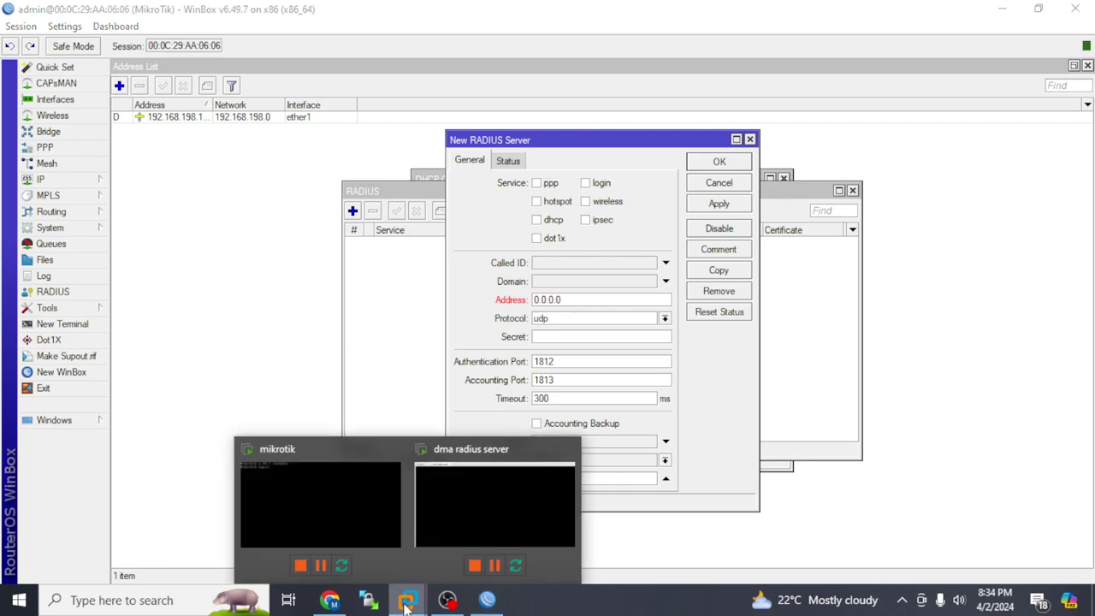
left_click(482, 510)
left_click(391, 273)
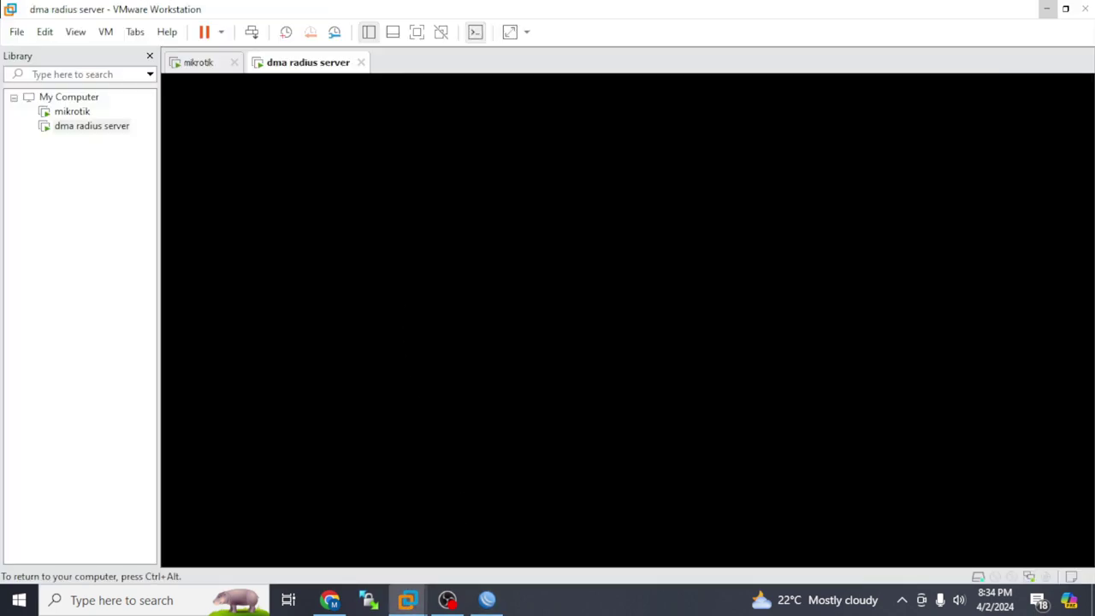
key("ctrl+alt")
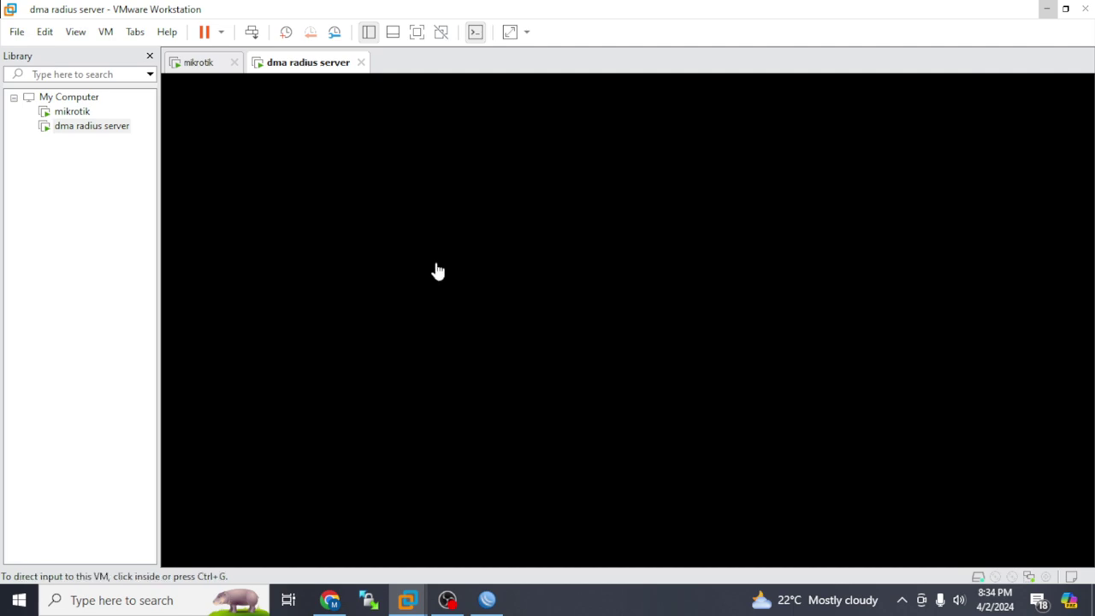